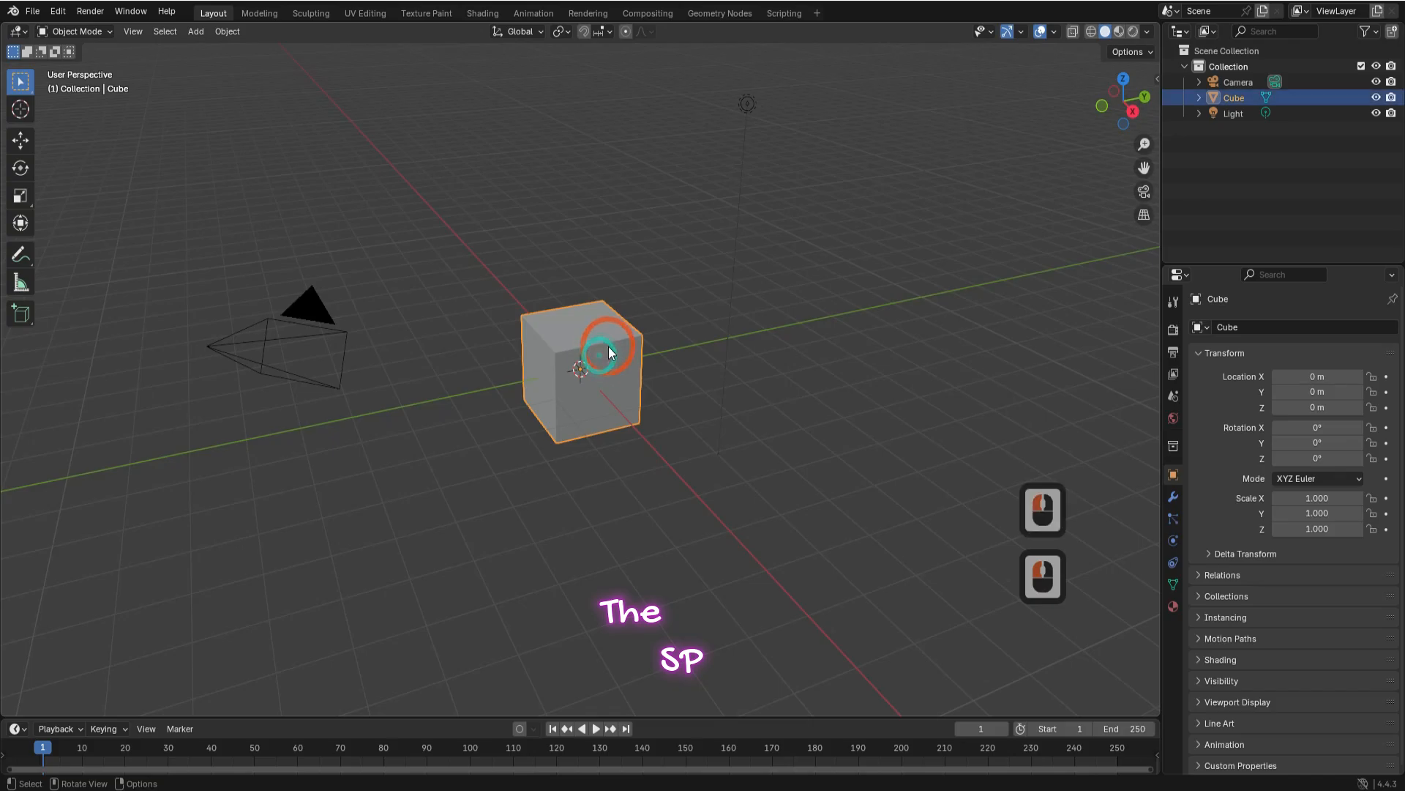
# - Replace the default cube with a mesh circle at the origin
pyautogui.press('Delete')
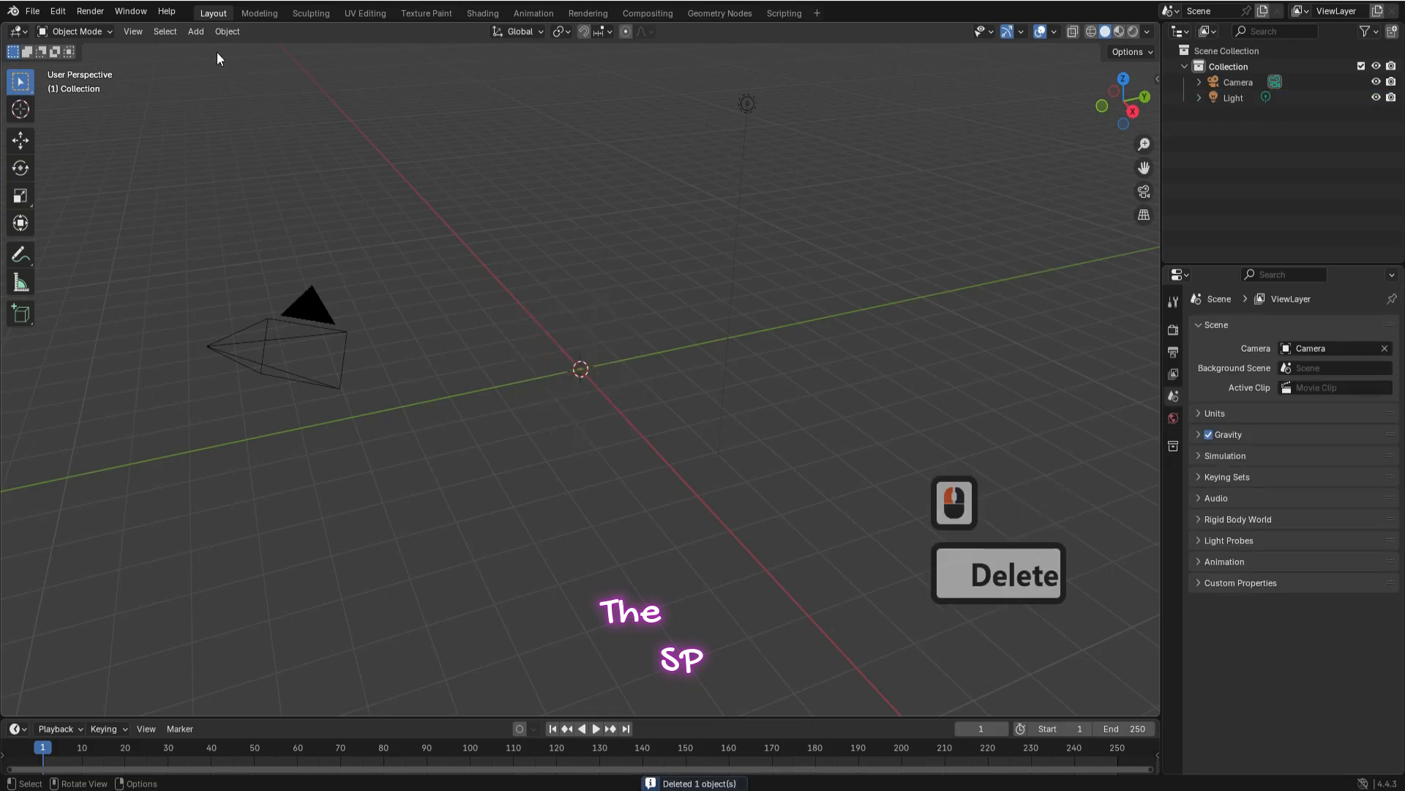
pyautogui.click(195, 31)
pyautogui.moveTo(293, 49)
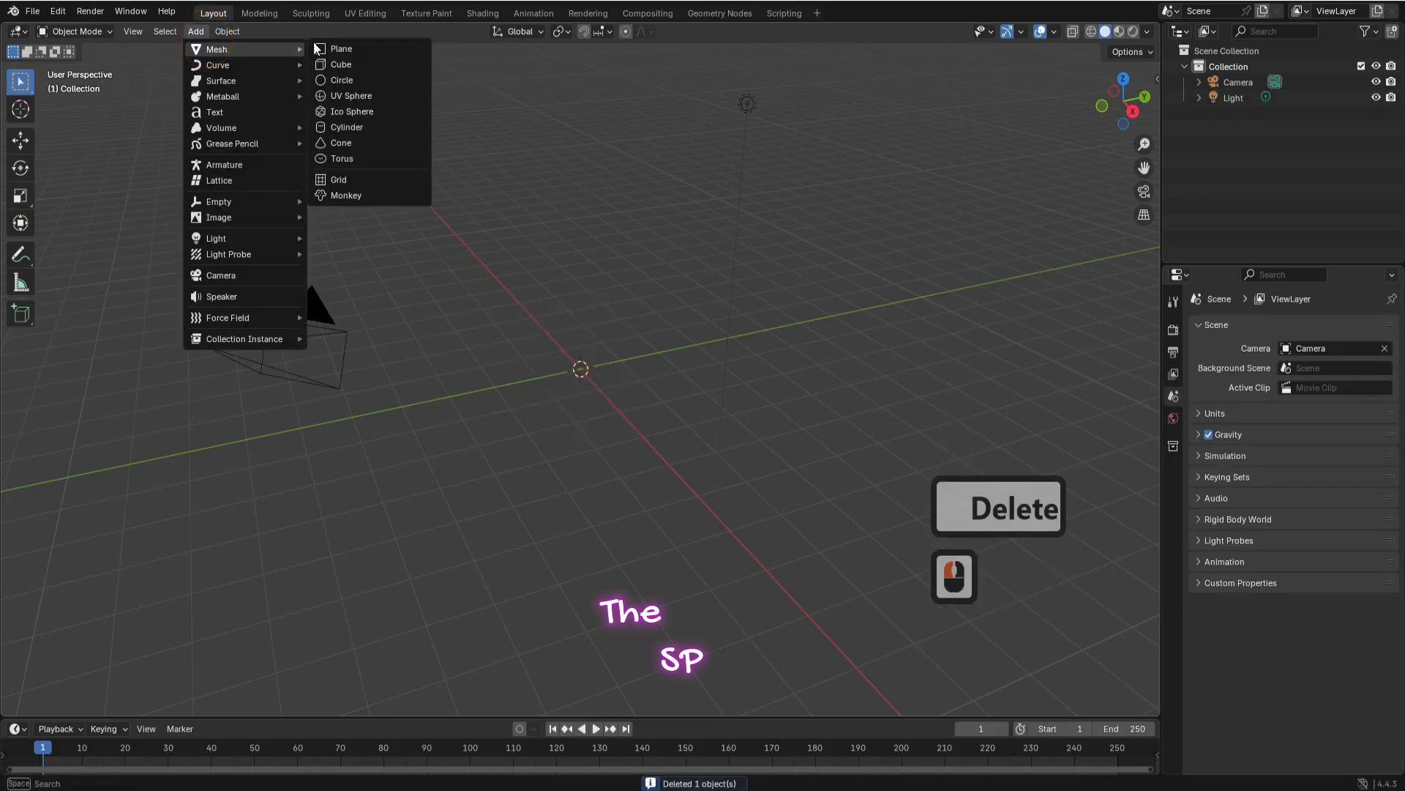
pyautogui.click(329, 80)
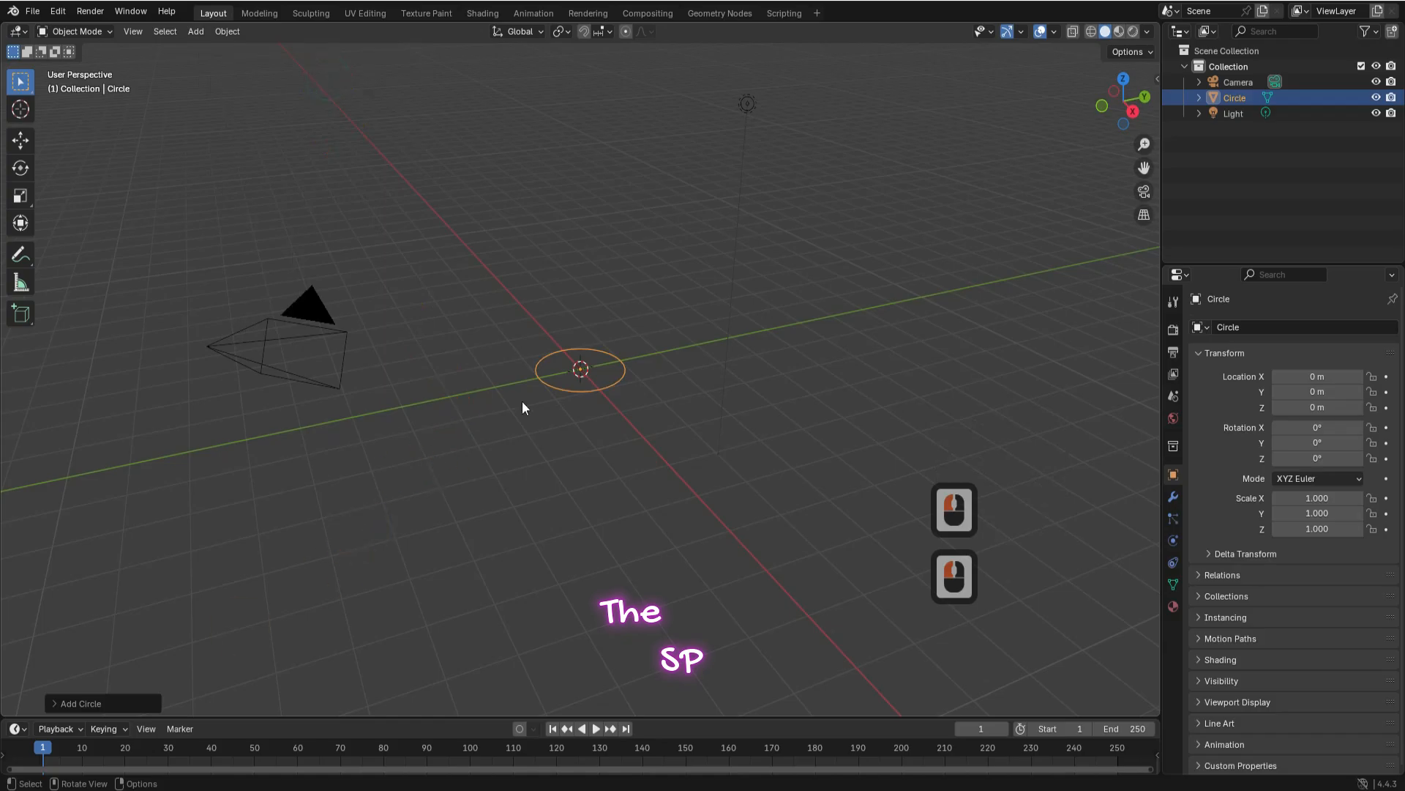
pyautogui.scroll(9, 522, 401)
pyautogui.click(94, 704)
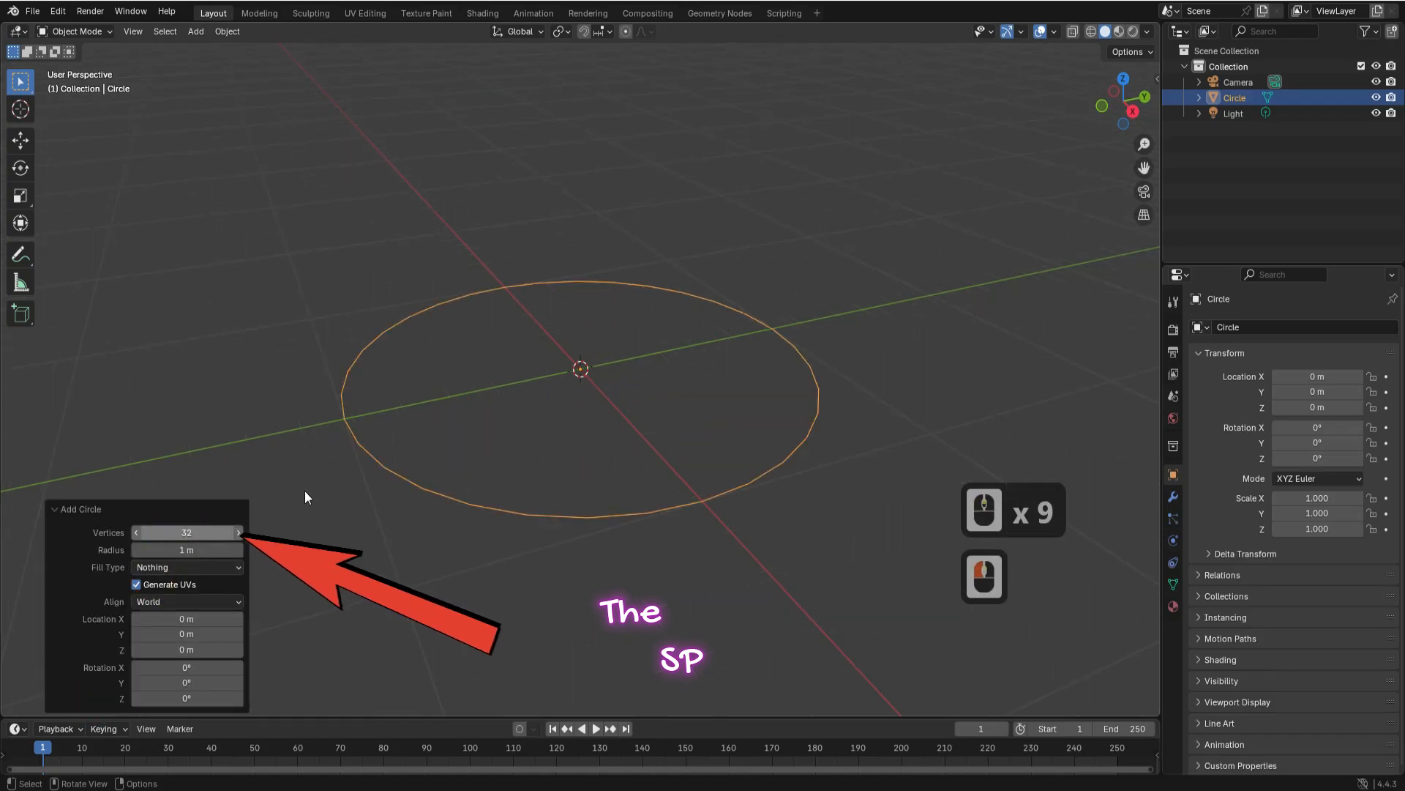
# - Enter Edit Mode on the circle and extrude its outline inward, scaled to about 0.84, as the outermost ring
pyautogui.click(507, 372)
pyautogui.click(498, 289)
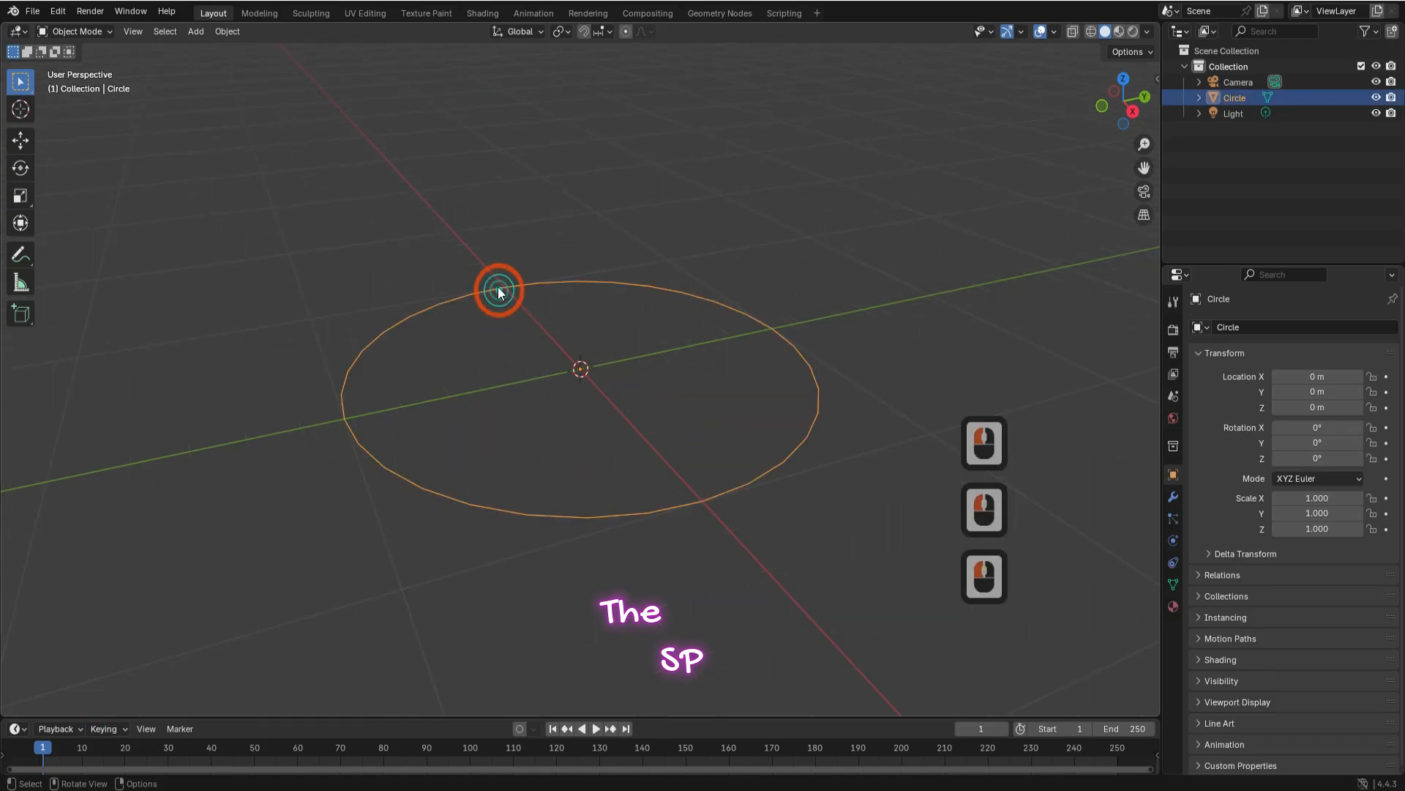
pyautogui.click(86, 32)
pyautogui.click(77, 67)
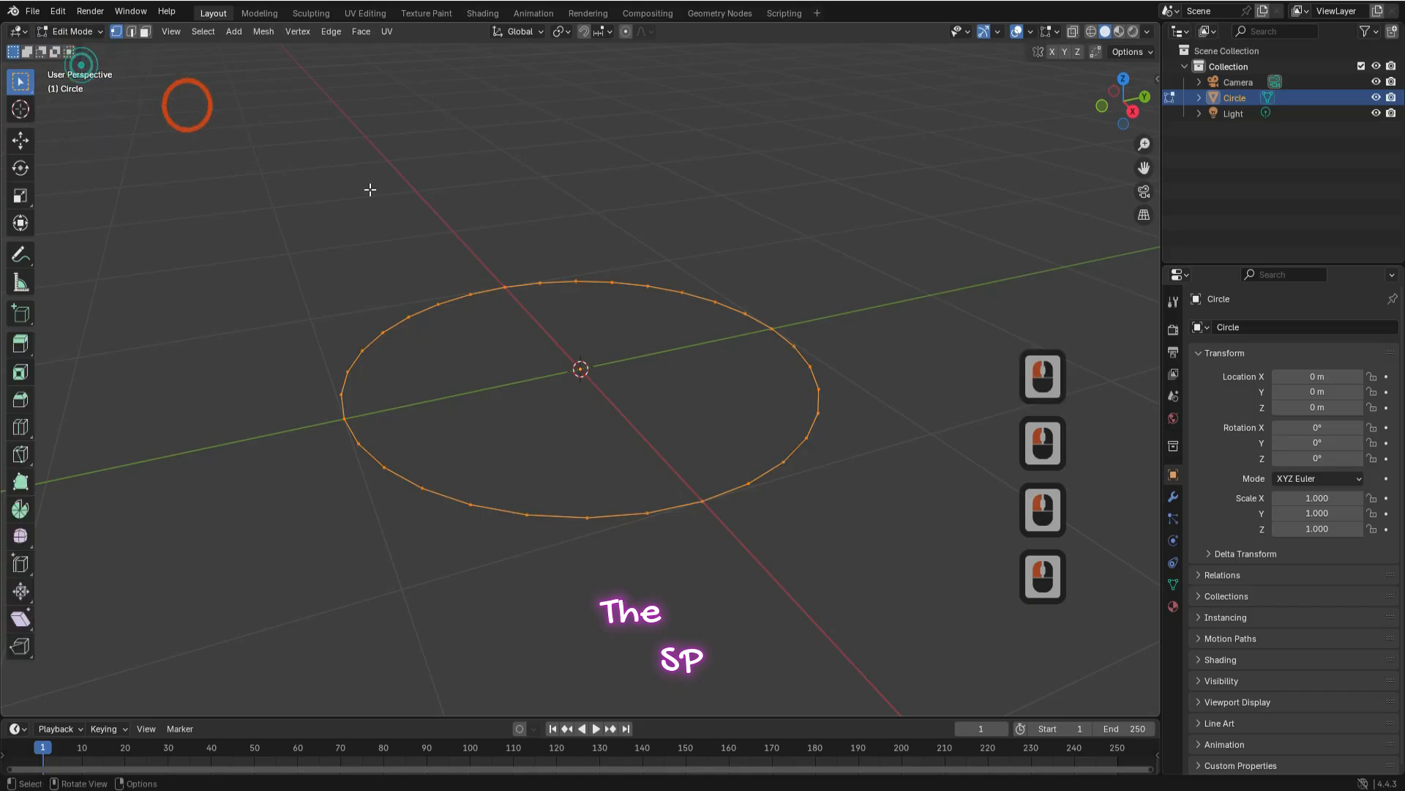
pyautogui.press('e')
pyautogui.press('s')
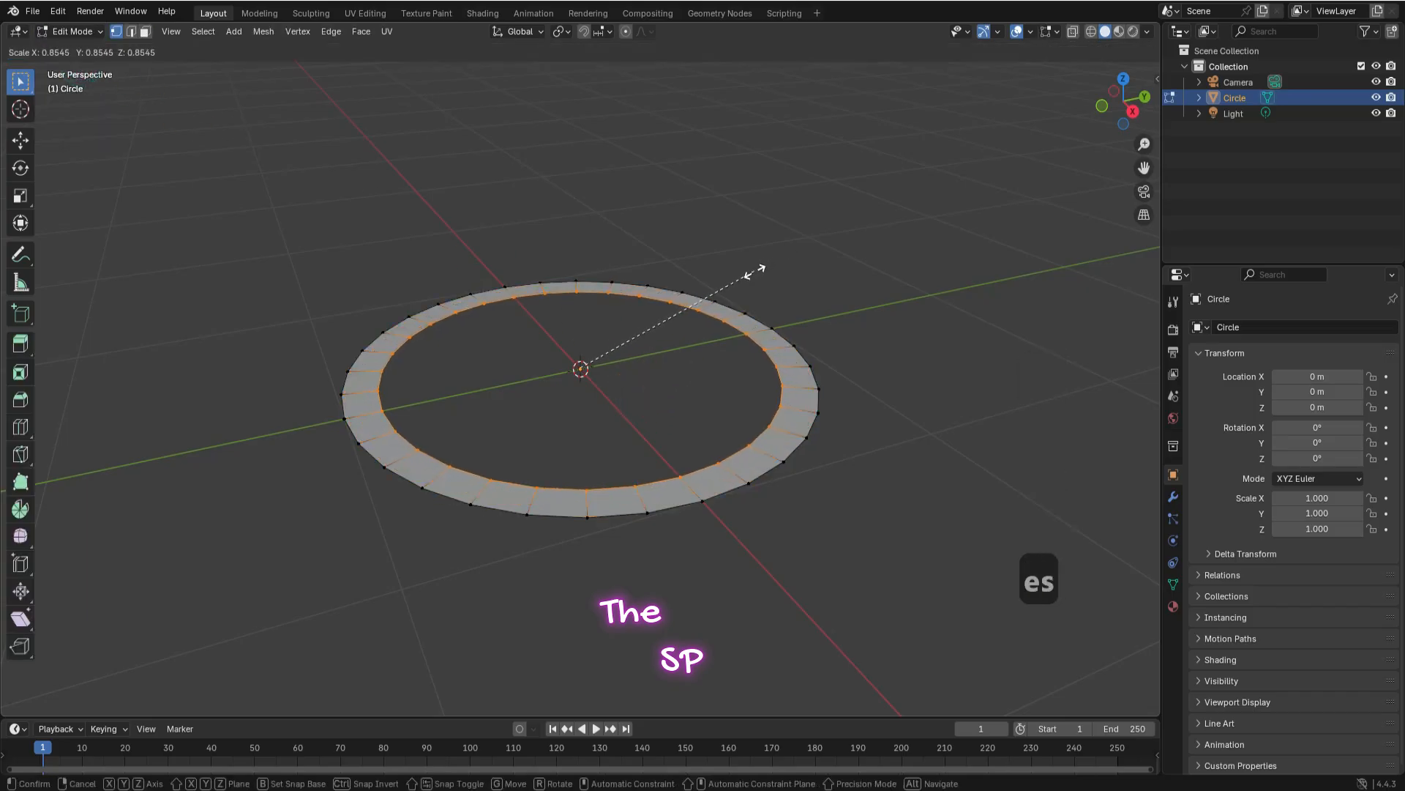
pyautogui.click(752, 271)
# - Extrude the inner edge inward four more times as concentric rings, scaling the last one to about 0.53 around a small central hole
pyautogui.press('e')
pyautogui.press('s')
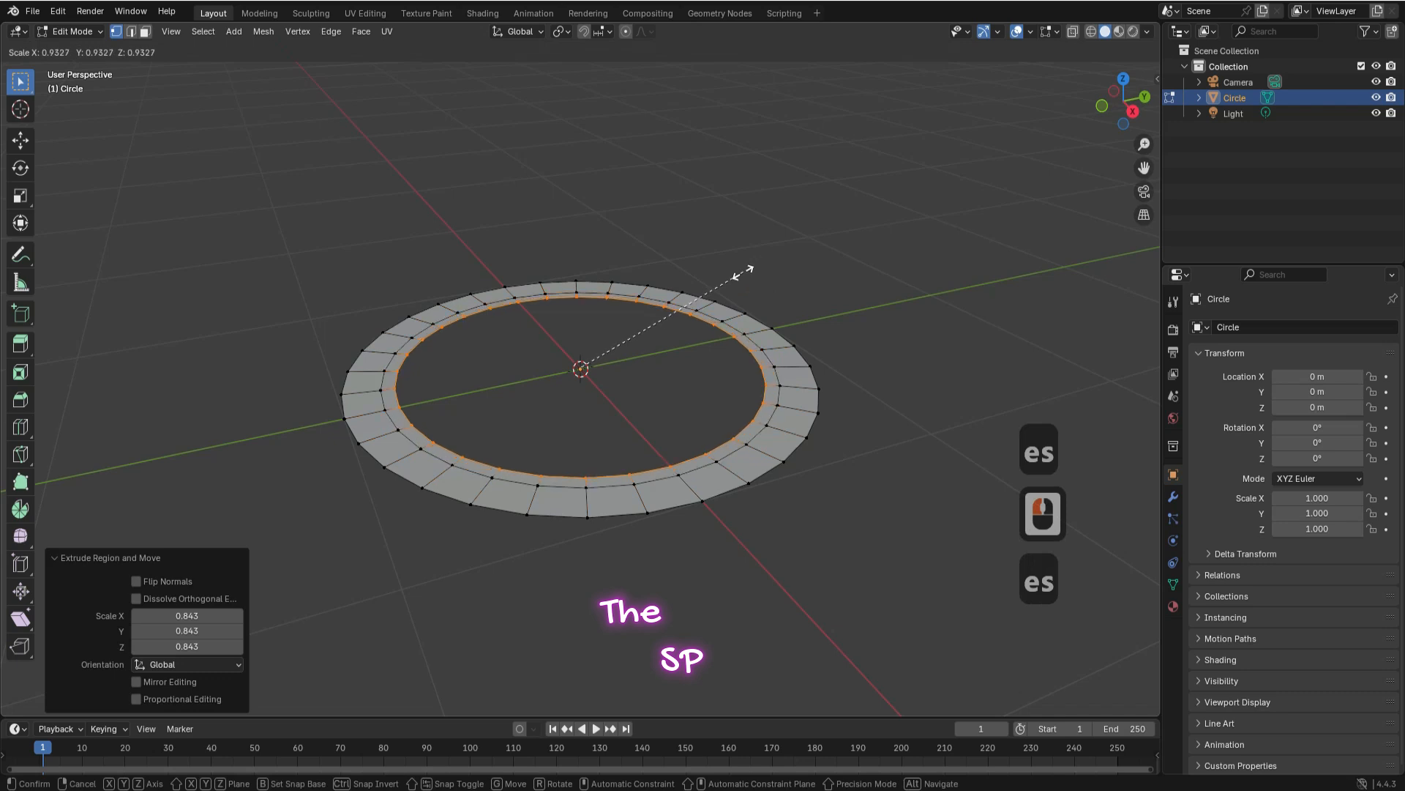
pyautogui.click(734, 290)
pyautogui.press('e')
pyautogui.press('s')
pyautogui.click(721, 307)
pyautogui.press('e')
pyautogui.press('s')
pyautogui.click(696, 315)
pyautogui.press('e')
pyautogui.press('s')
pyautogui.click(641, 344)
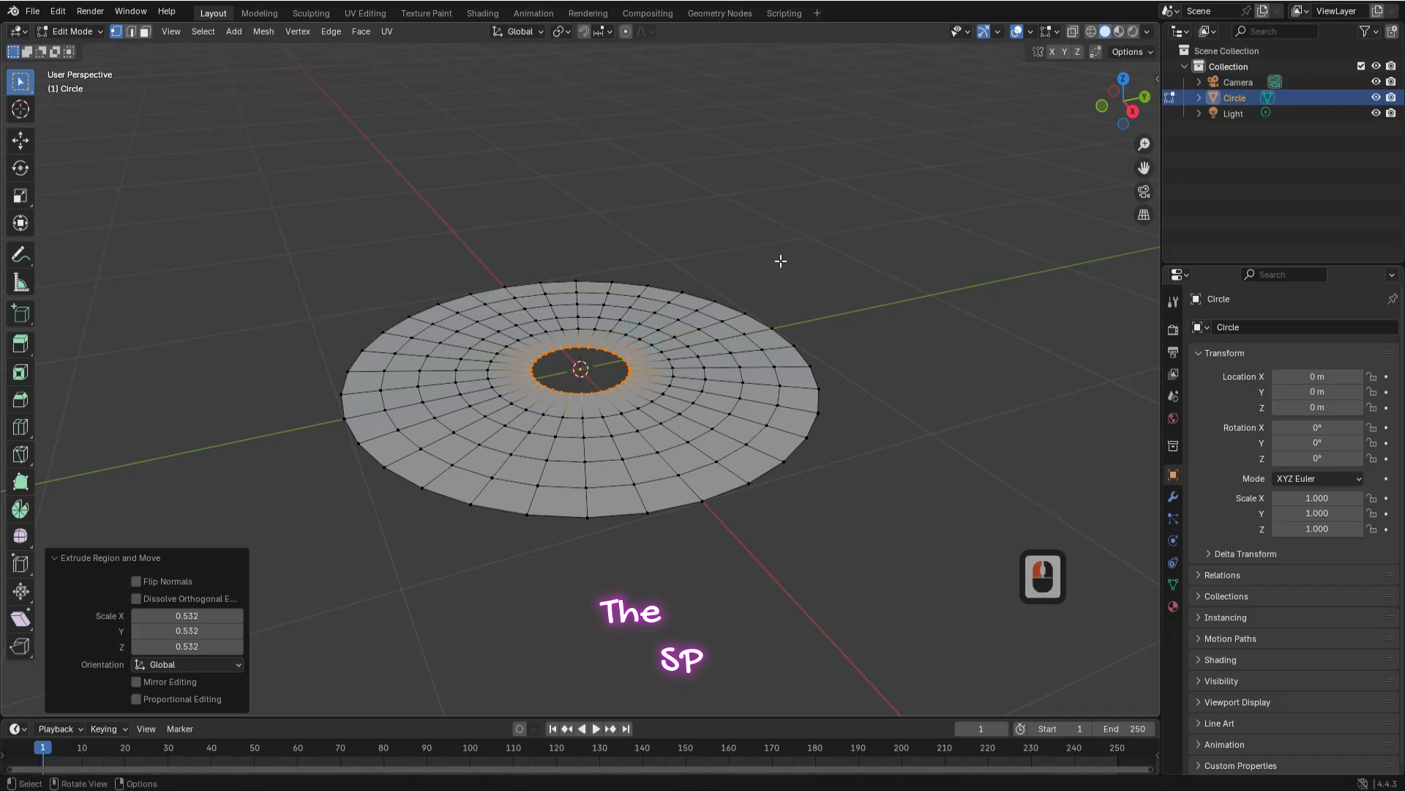
# - Extrude the whole ringed disc vertically to a thickness of about 0.117 m
pyautogui.press('a')
pyautogui.click(1132, 111)
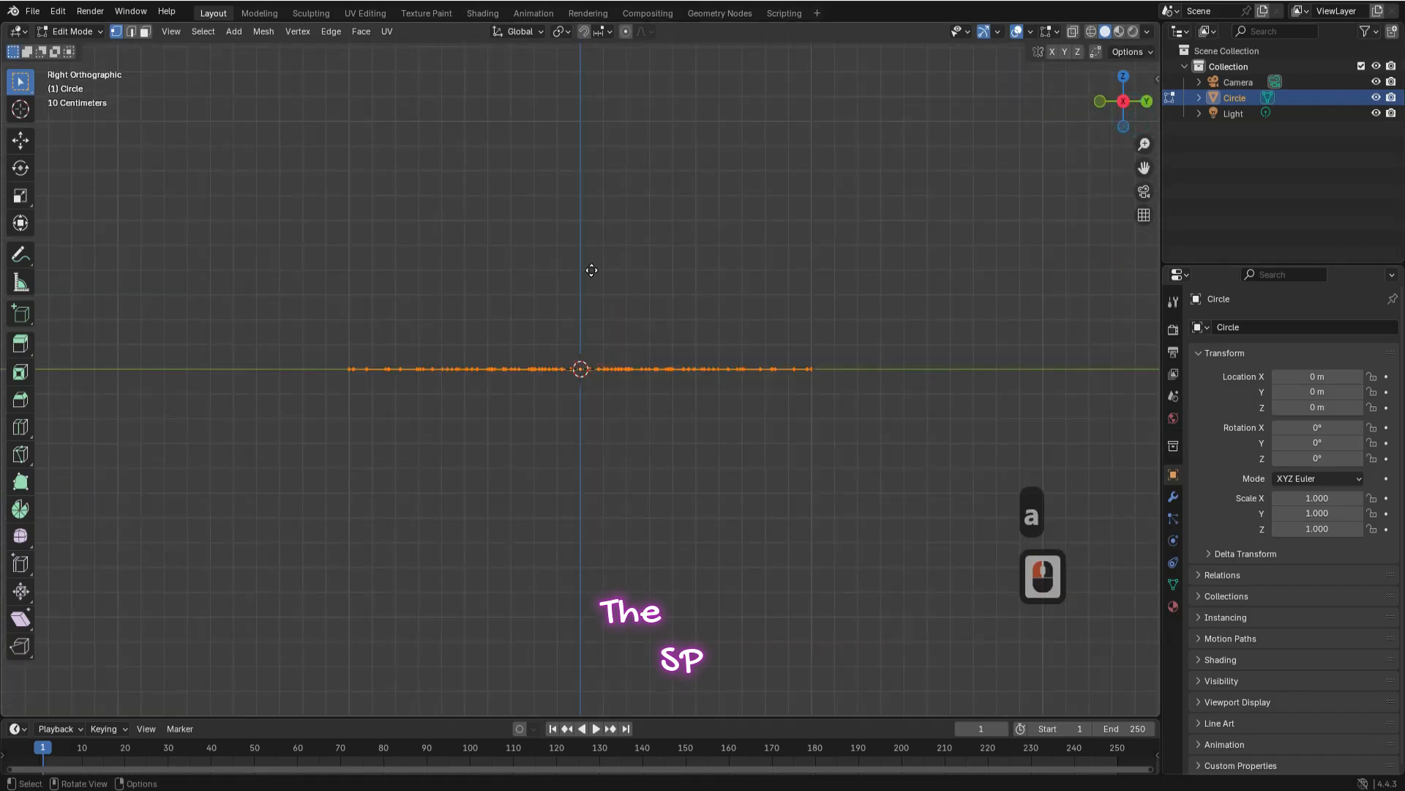
pyautogui.press('e')
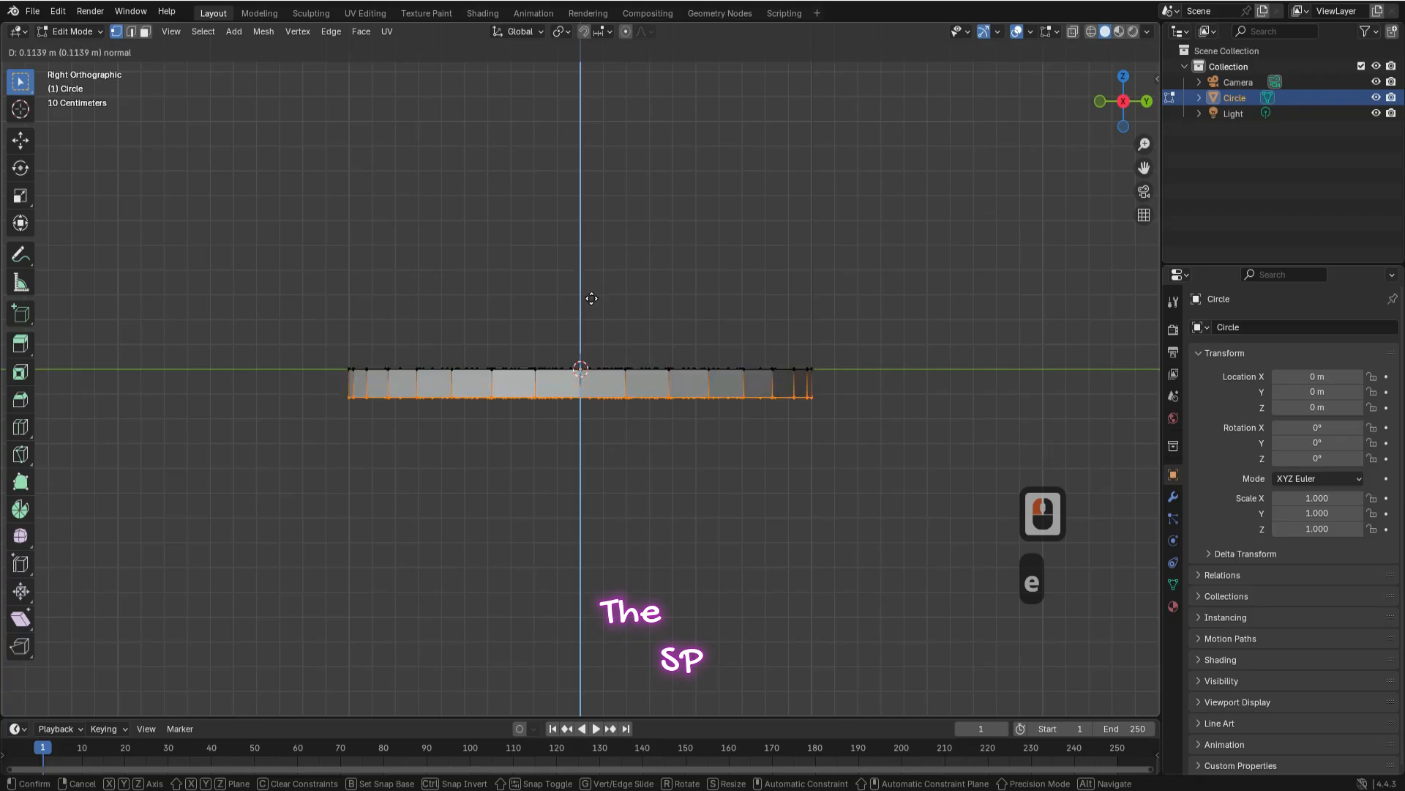
pyautogui.click(591, 299)
# - Select the disc's outer rim faces by similar perimeter and reduce the selection to every other face with Checker Deselect
pyautogui.moveTo(1111, 95); pyautogui.dragTo(1146, 133)
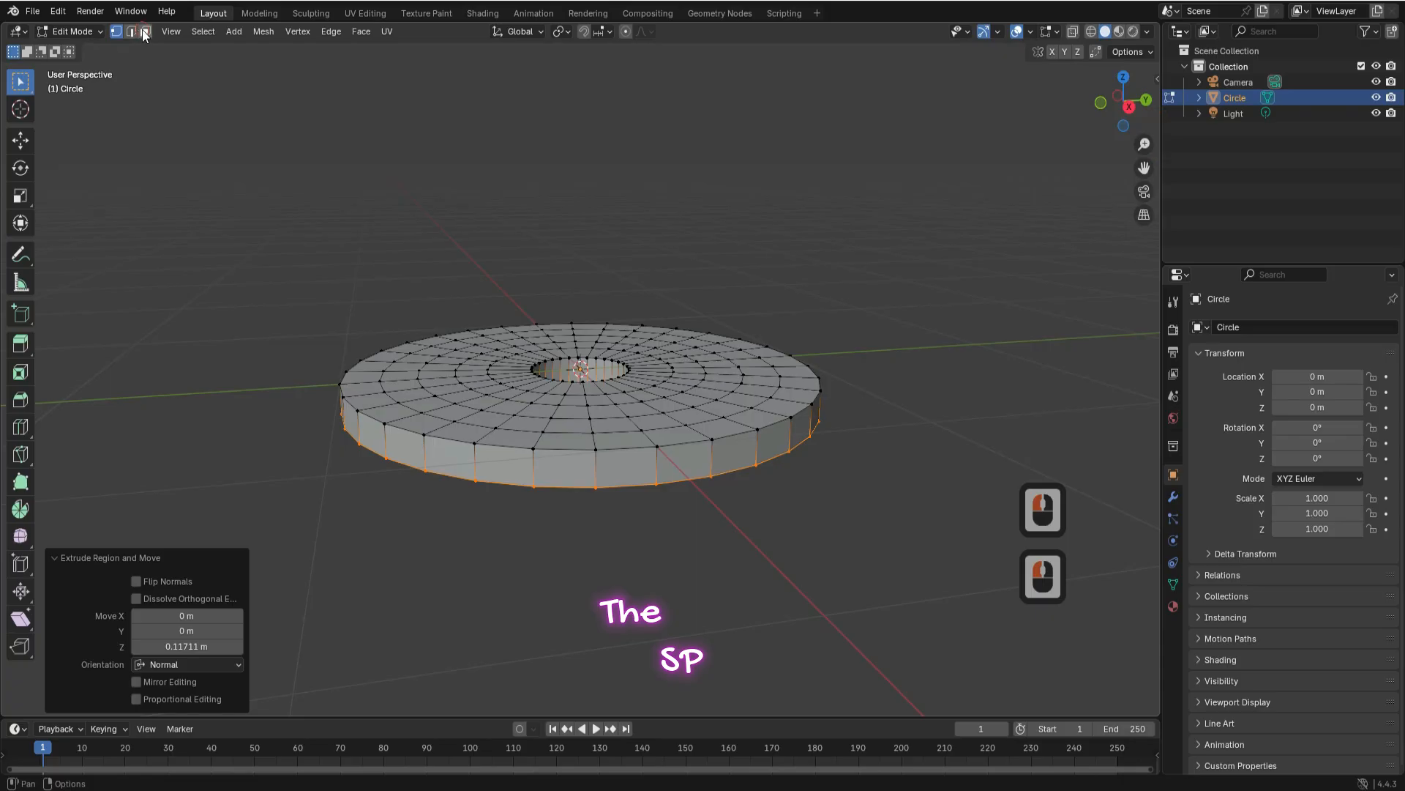
pyautogui.click(145, 31)
pyautogui.click(613, 460)
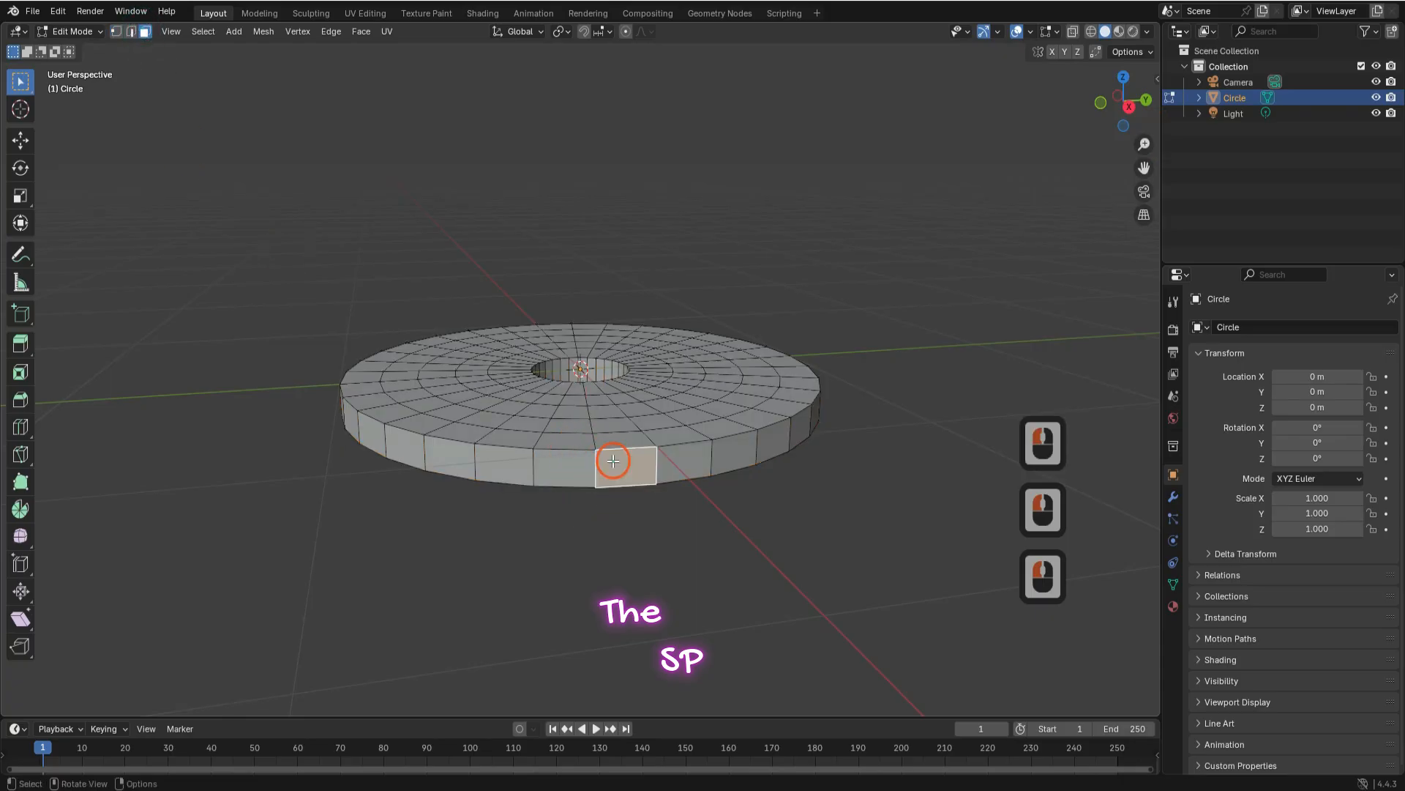
pyautogui.click(199, 32)
pyautogui.moveTo(241, 228)
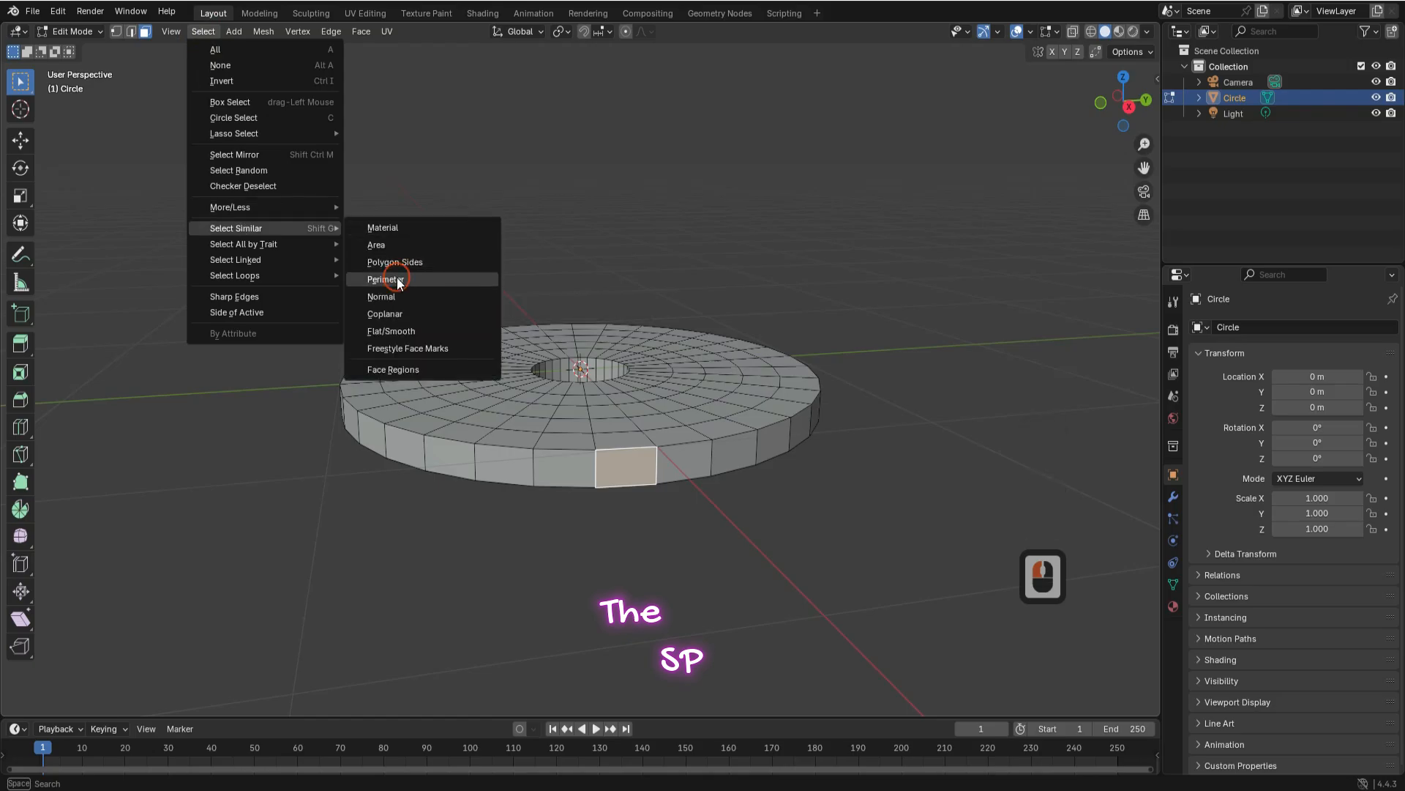
pyautogui.click(397, 280)
pyautogui.click(202, 32)
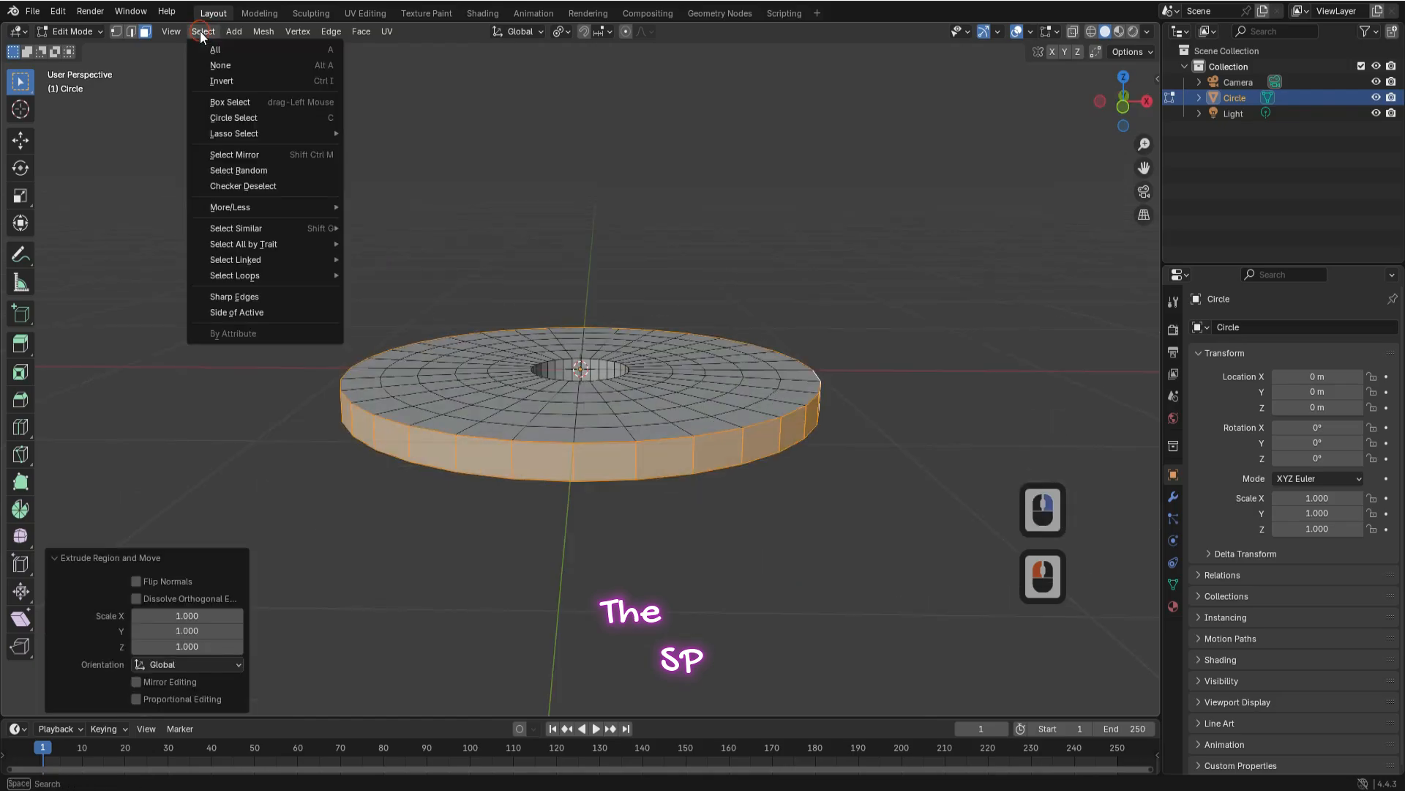
pyautogui.click(246, 189)
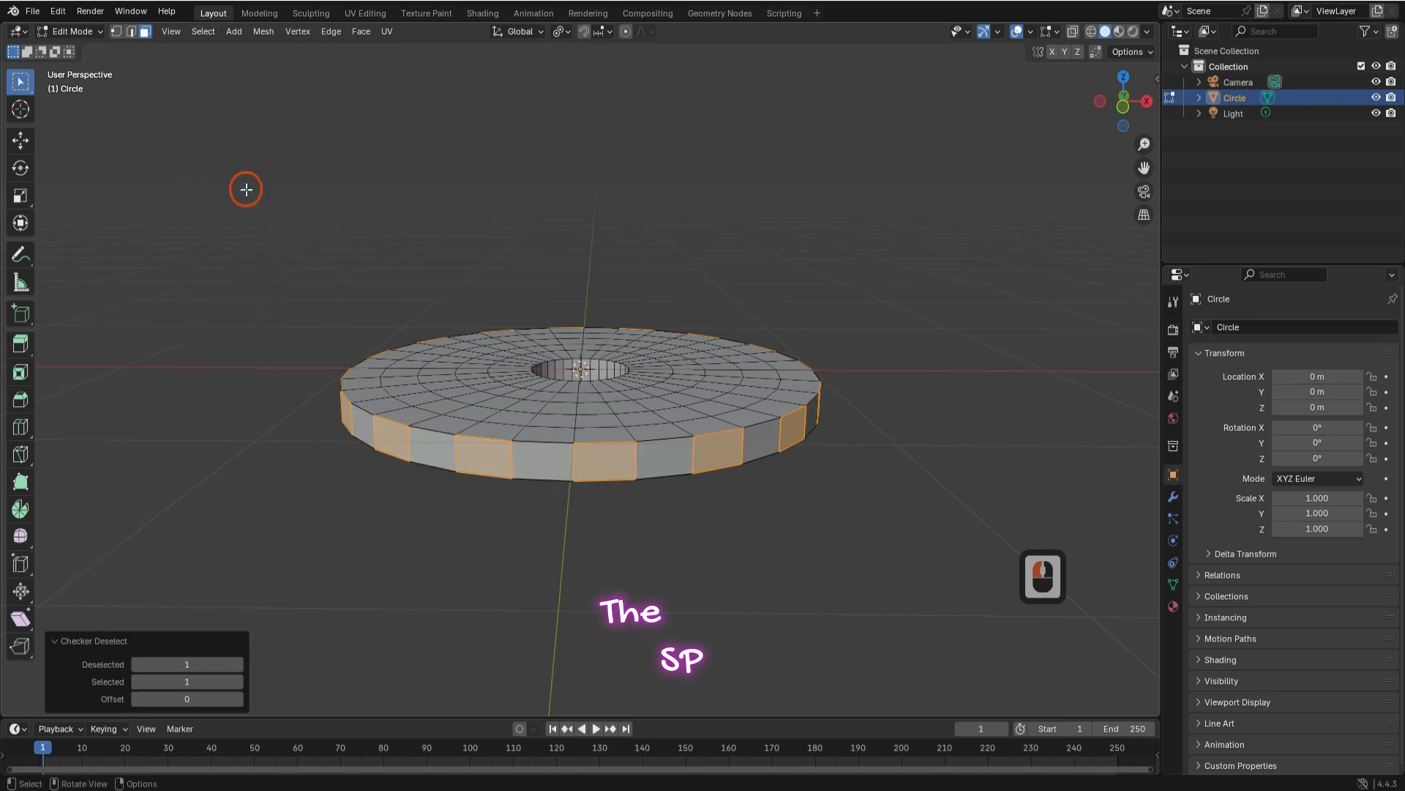
# - Set the pivot point to Individual Origins and extrude the alternating rim faces outward about 0.189 m as gear teeth
pyautogui.click(566, 31)
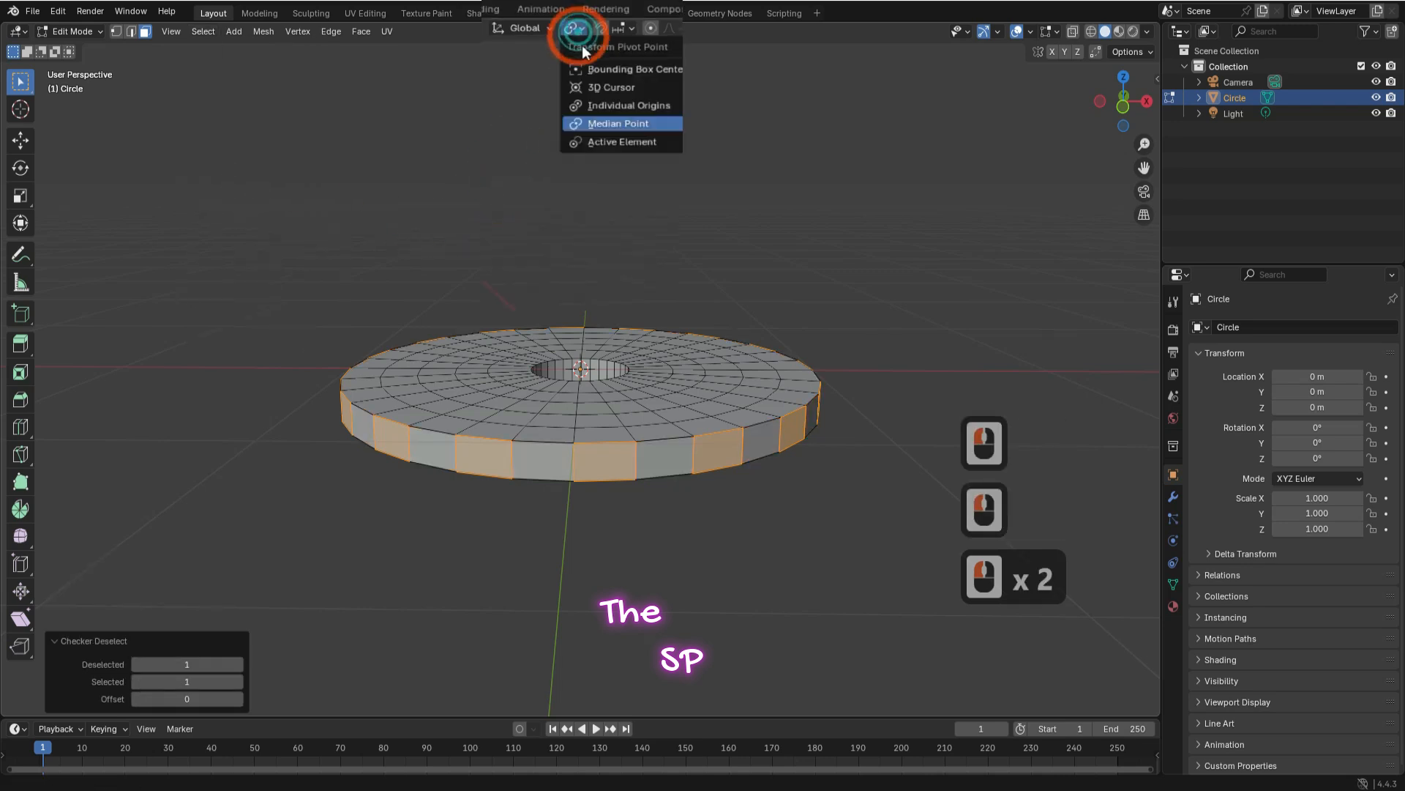
pyautogui.click(600, 105)
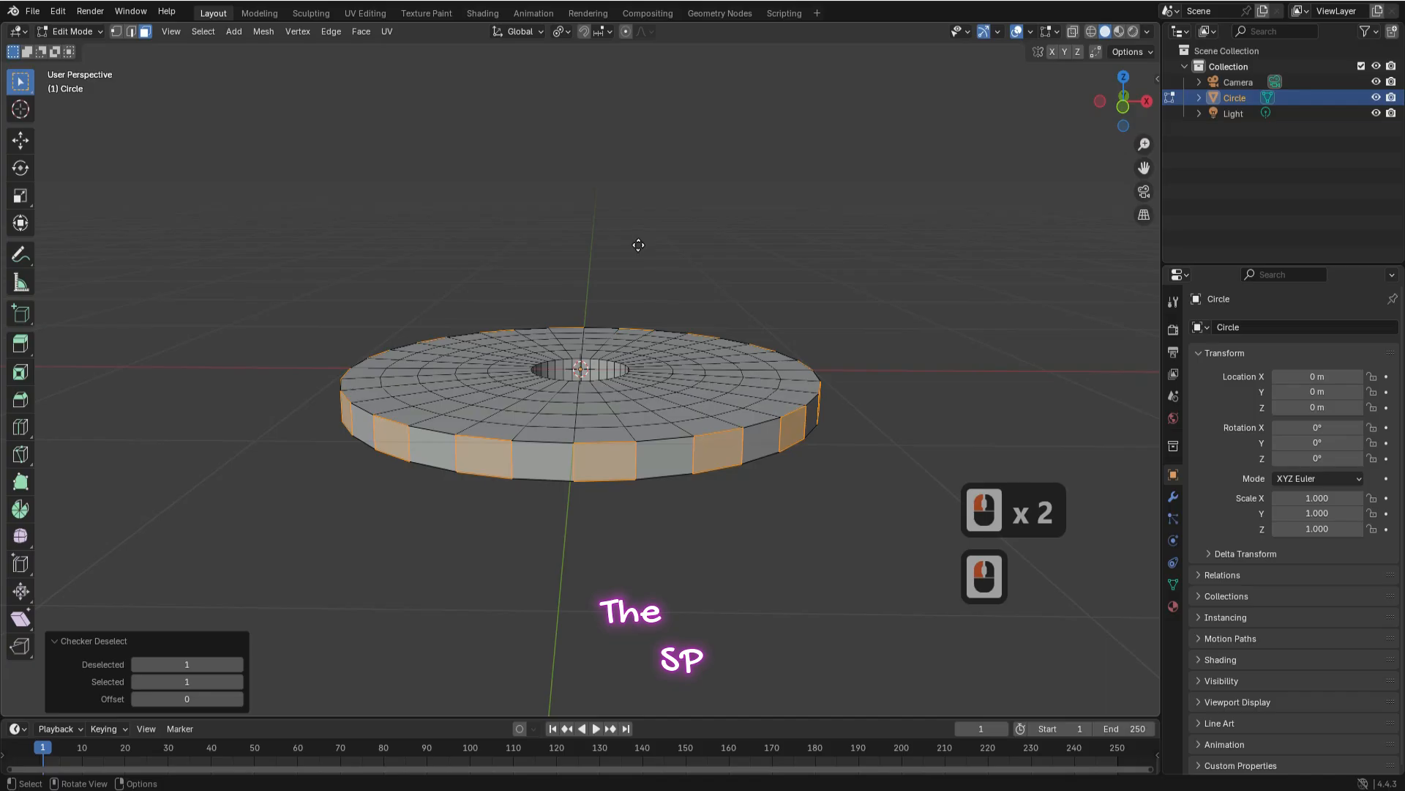
pyautogui.press('e')
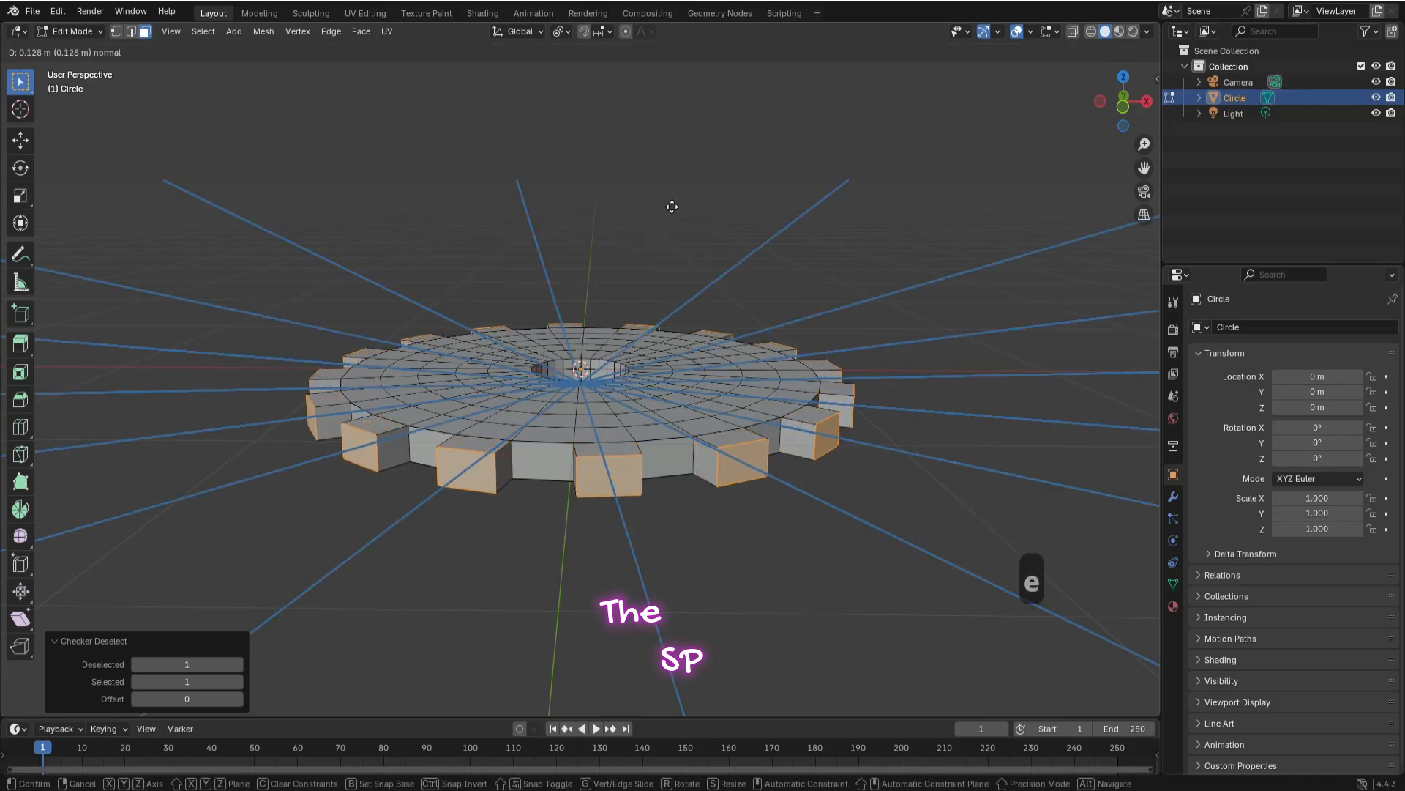
pyautogui.click(690, 125)
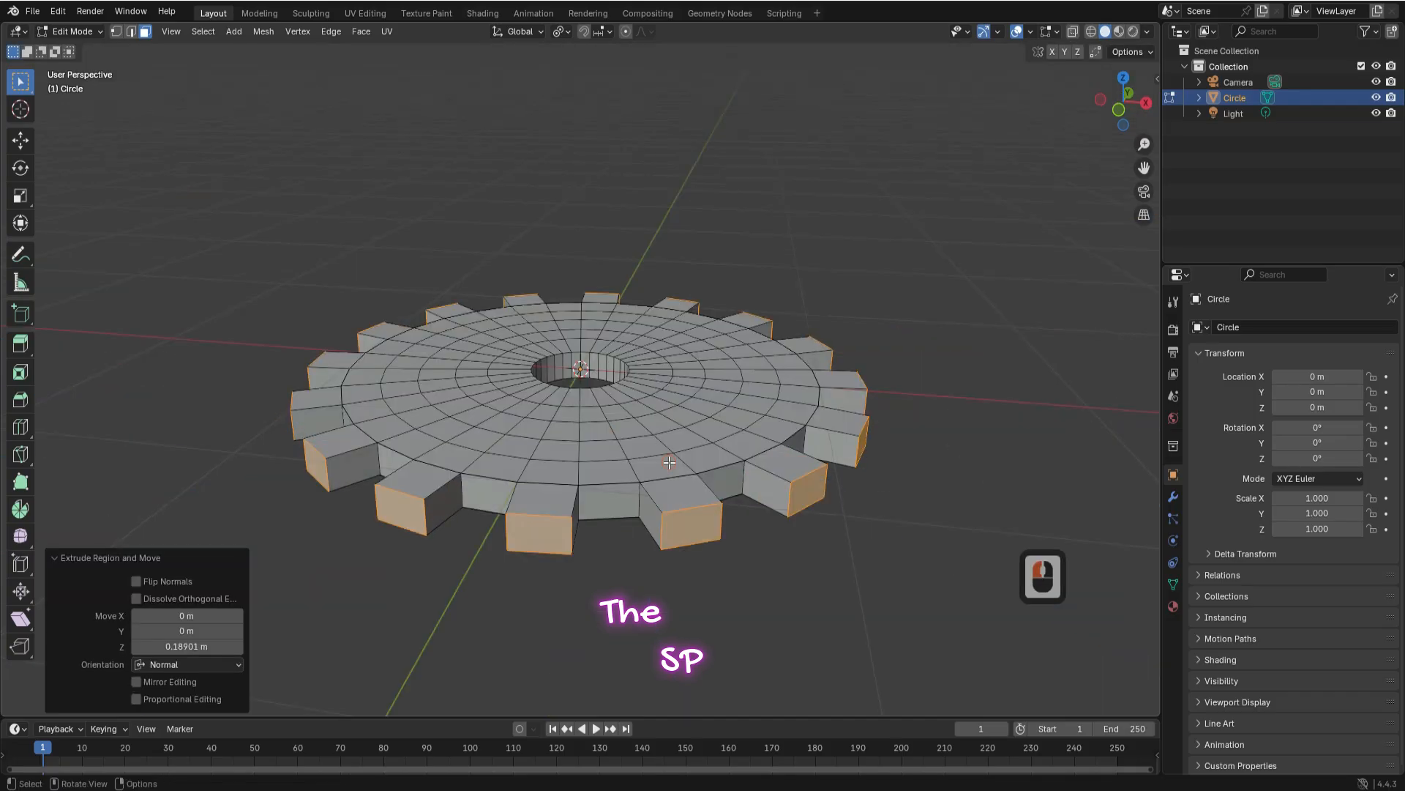
# - Select the outermost, middle and innermost face loops on the gear's upper side
pyautogui.doubleClick(680, 458)
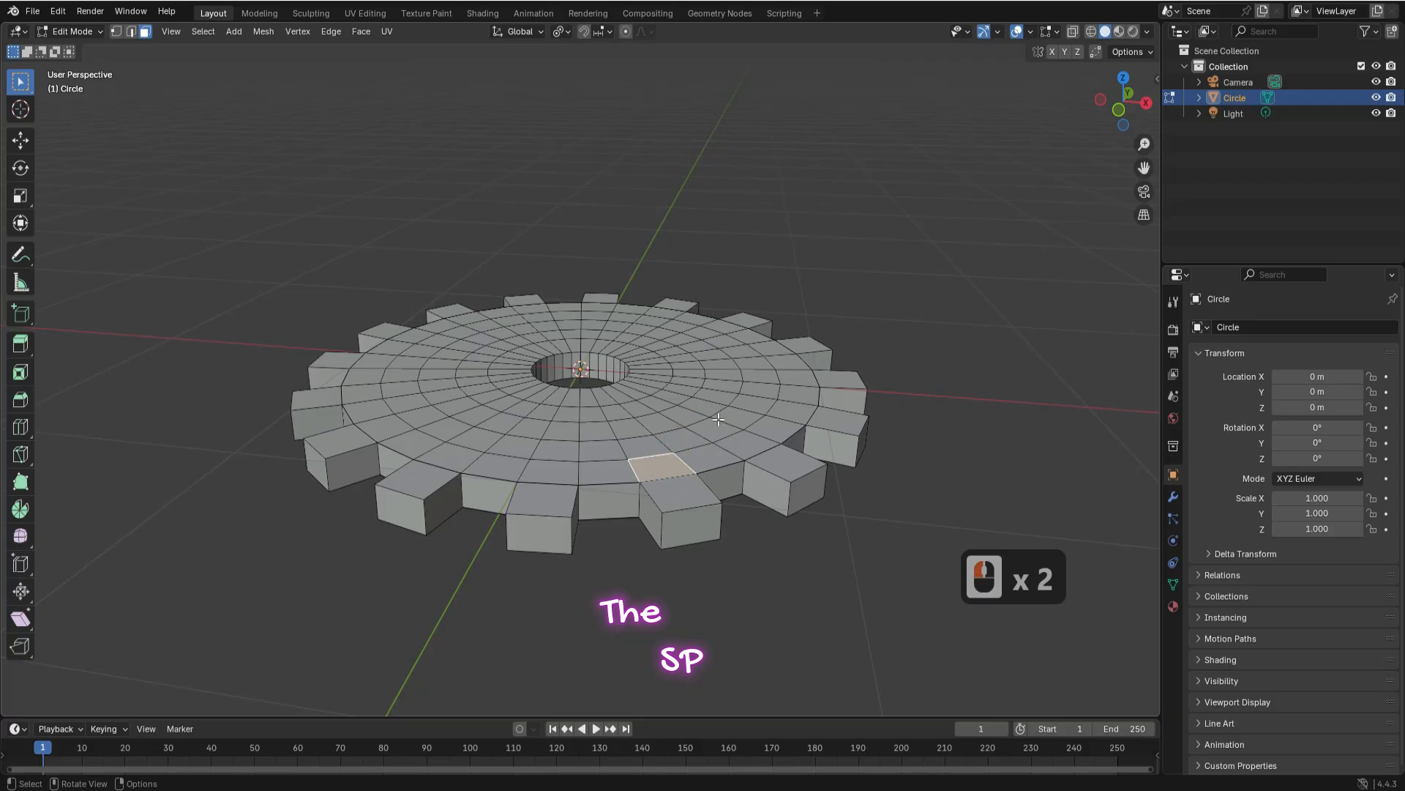
pyautogui.keyDown('alt'); pyautogui.keyDown('shift'); pyautogui.click(718, 451); pyautogui.keyUp('shift'); pyautogui.keyUp('alt')
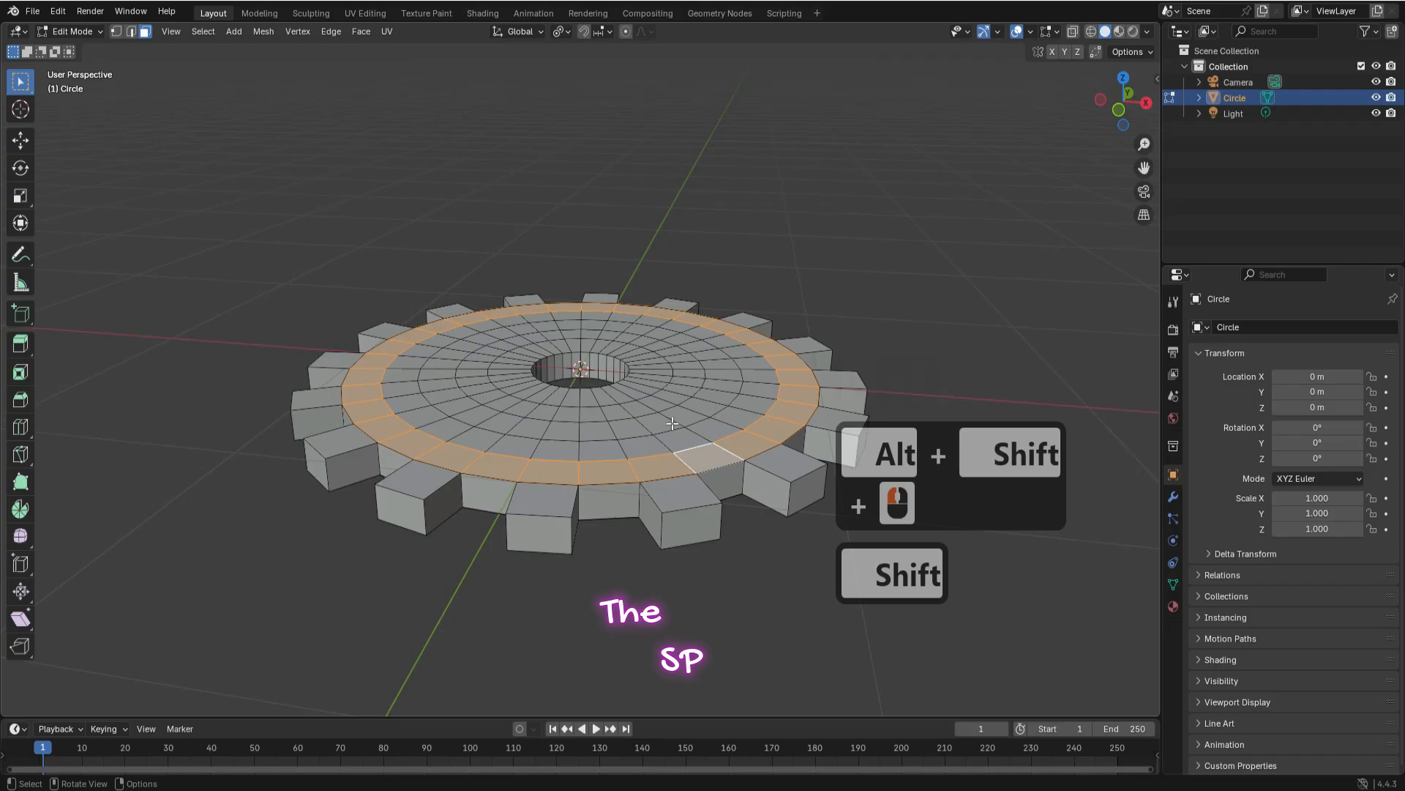
pyautogui.keyDown('shift'); pyautogui.click(631, 428); pyautogui.keyUp('shift')
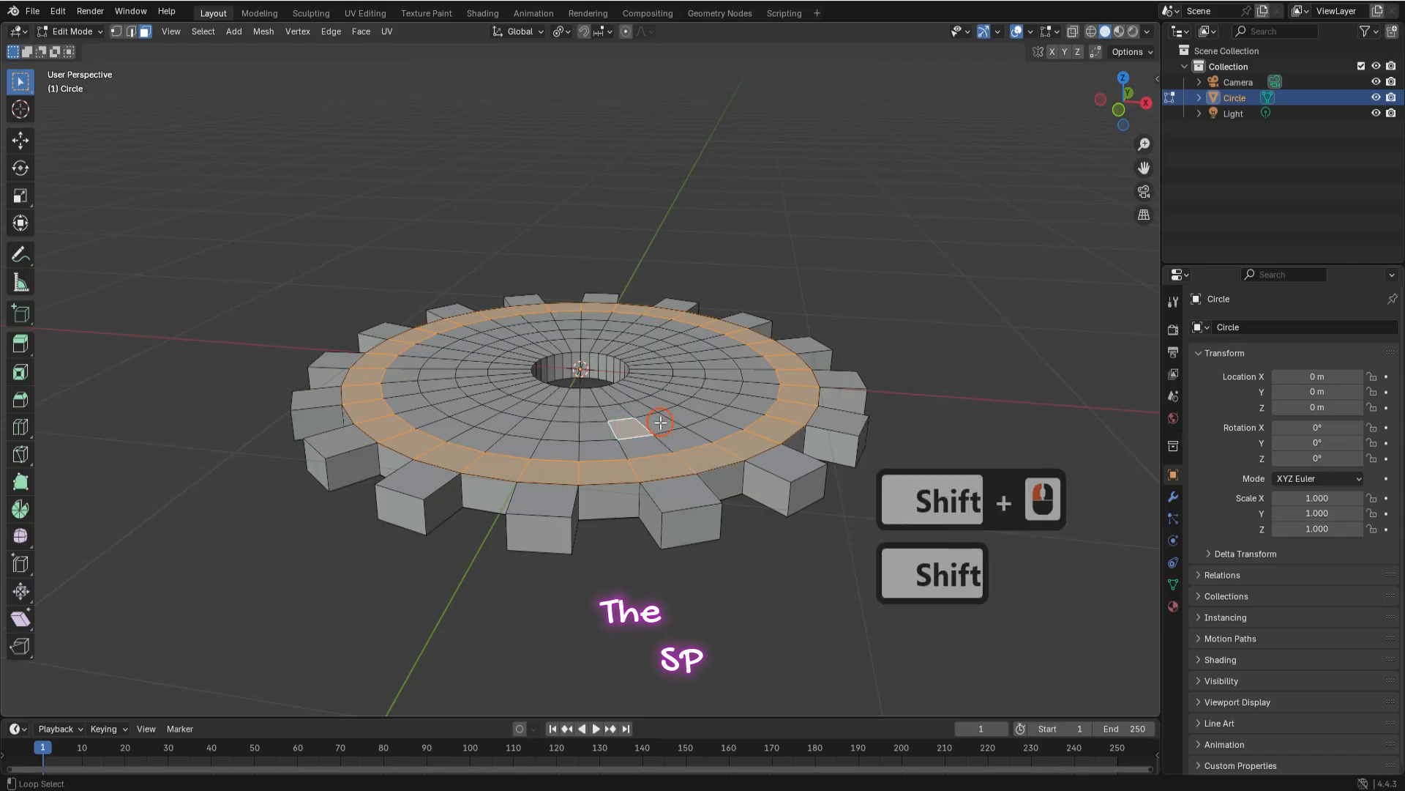
pyautogui.keyDown('alt'); pyautogui.keyDown('shift'); pyautogui.click(661, 422); pyautogui.keyUp('shift'); pyautogui.keyUp('alt')
pyautogui.keyDown('shift'); pyautogui.click(604, 398); pyautogui.keyUp('shift')
pyautogui.keyDown('alt'); pyautogui.keyDown('shift'); pyautogui.click(619, 393); pyautogui.keyUp('shift'); pyautogui.keyUp('alt')
# - Add the matching outermost, middle and innermost face loops on the gear's underside to the selection
pyautogui.moveTo(1123, 108); pyautogui.dragTo(1091, 512)
pyautogui.click(582, 194)
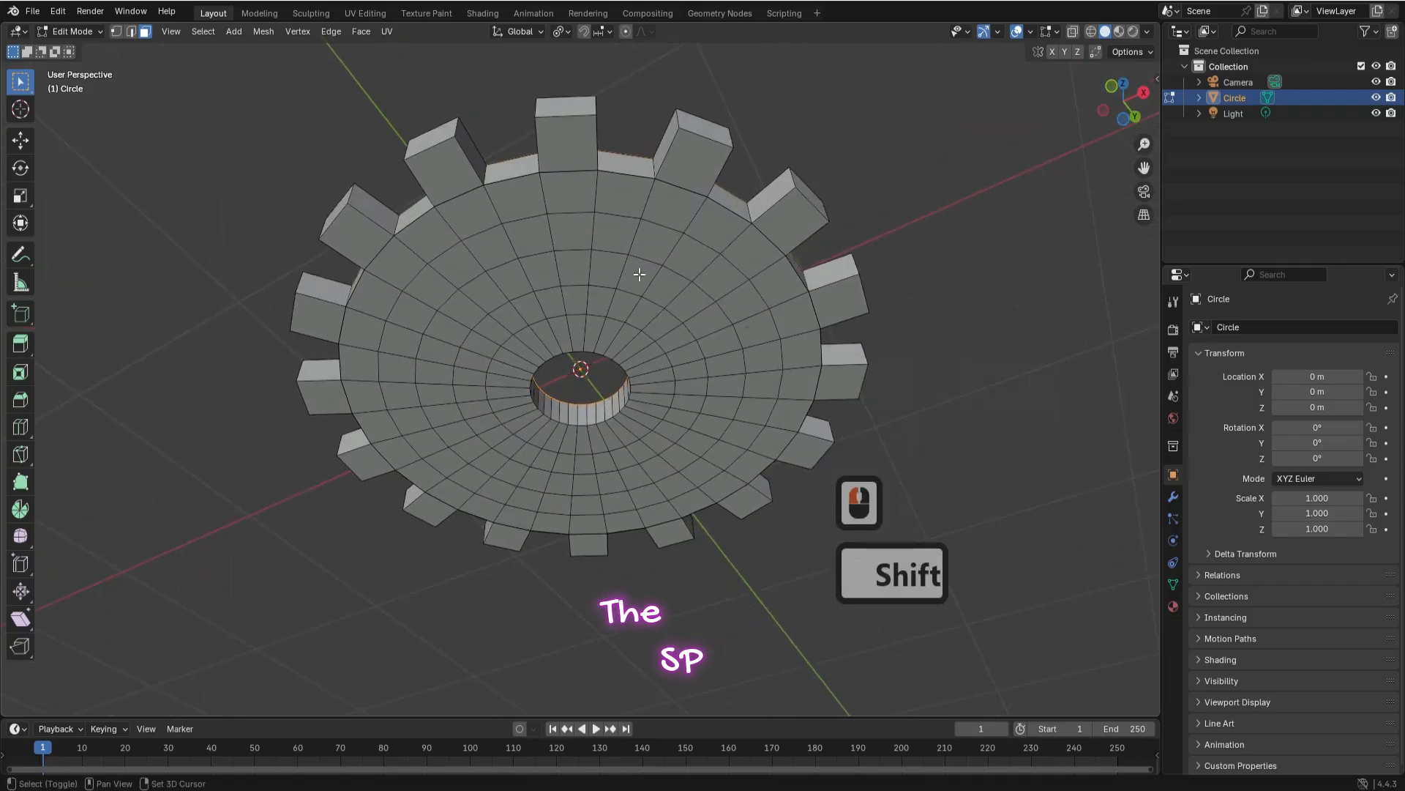
pyautogui.keyDown('alt'); pyautogui.keyDown('shift'); pyautogui.click(615, 189); pyautogui.keyUp('shift'); pyautogui.keyUp('alt')
pyautogui.keyDown('shift'); pyautogui.click(572, 271); pyautogui.keyUp('shift')
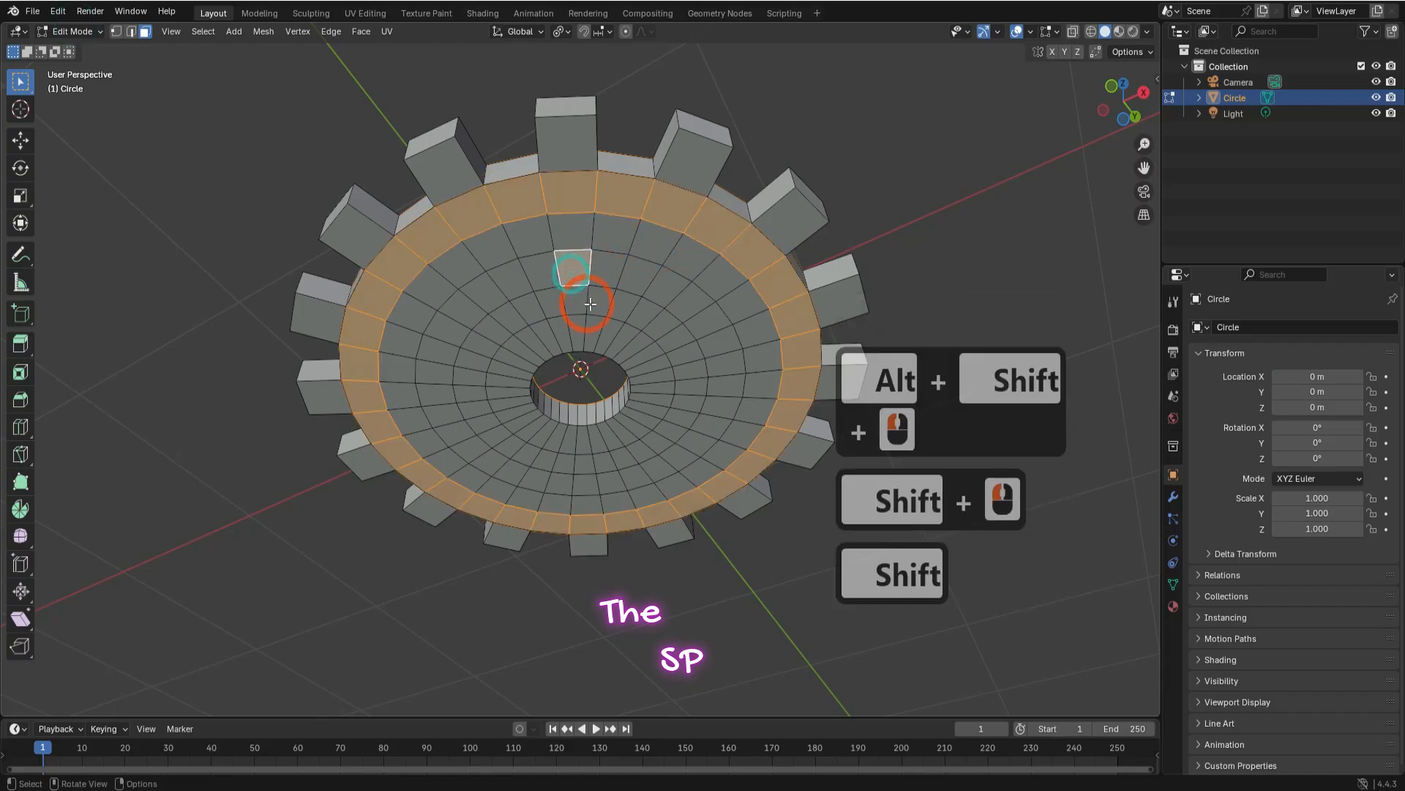
pyautogui.keyDown('alt'); pyautogui.keyDown('shift'); pyautogui.click(636, 276); pyautogui.keyUp('shift'); pyautogui.keyUp('alt')
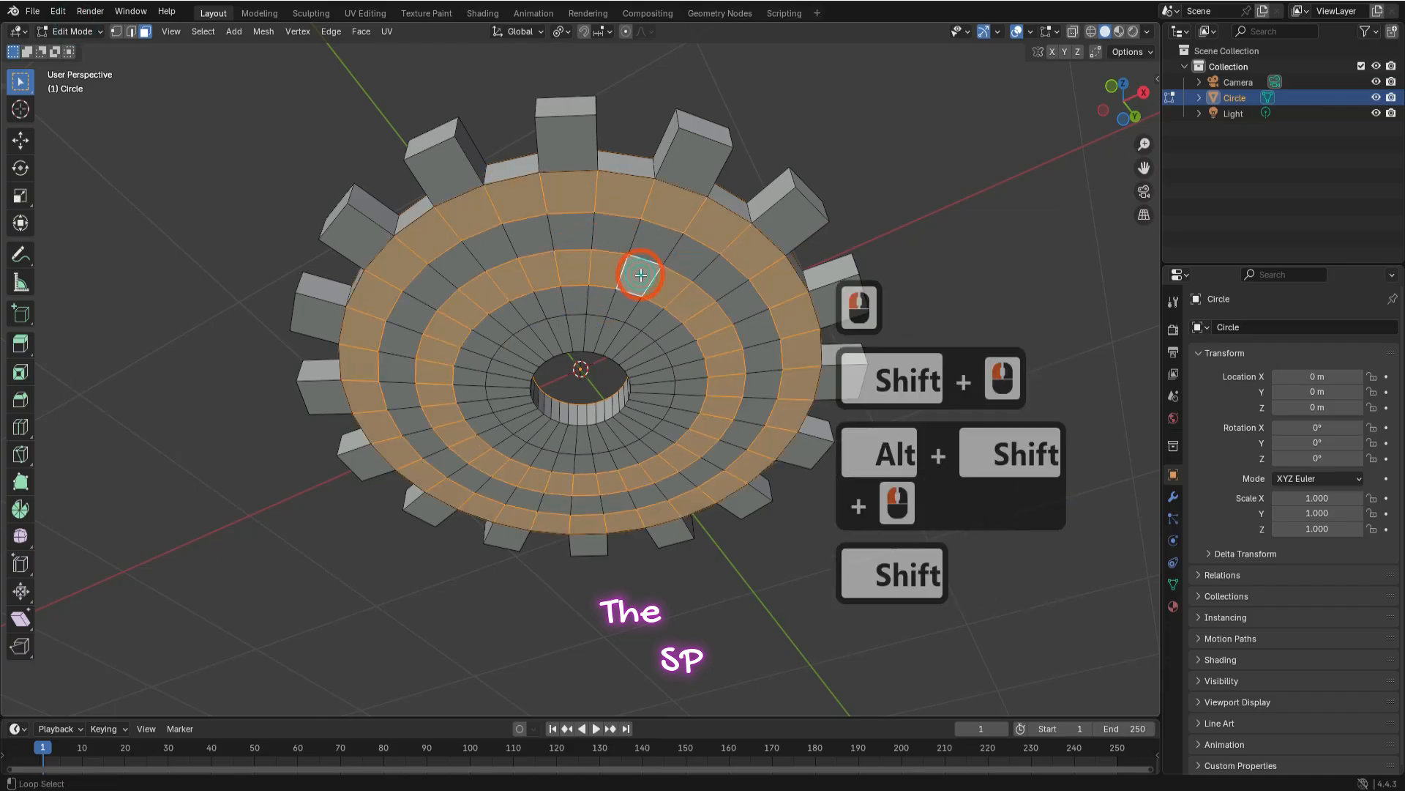
pyautogui.keyDown('shift'); pyautogui.click(584, 331); pyautogui.keyUp('shift')
pyautogui.keyDown('alt'); pyautogui.keyDown('shift'); pyautogui.click(686, 347); pyautogui.keyUp('shift'); pyautogui.keyUp('alt')
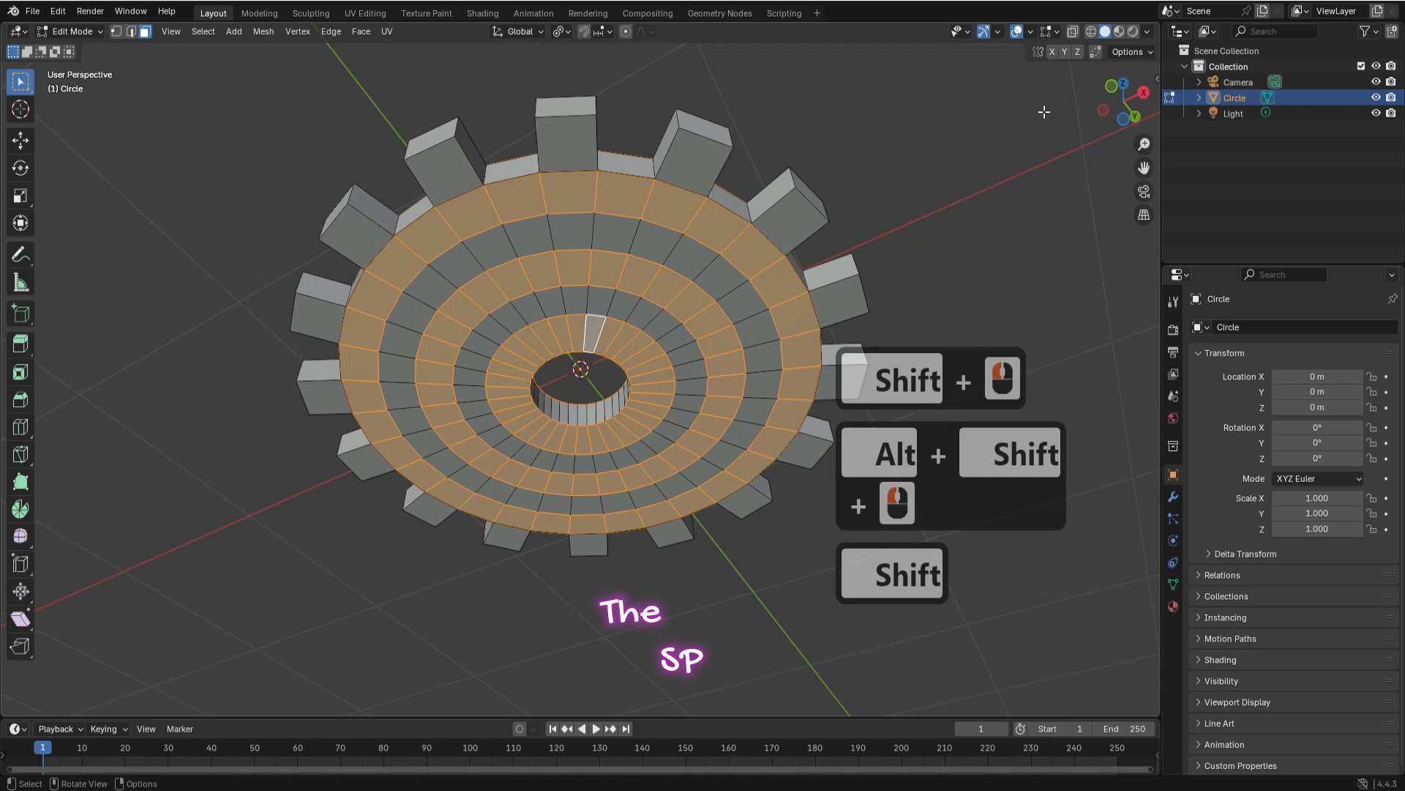
# - Extrude the selected face loops on both sides and scale them along Z to about 1.944 as raised rings
pyautogui.moveTo(1112, 110); pyautogui.dragTo(1023, 224)
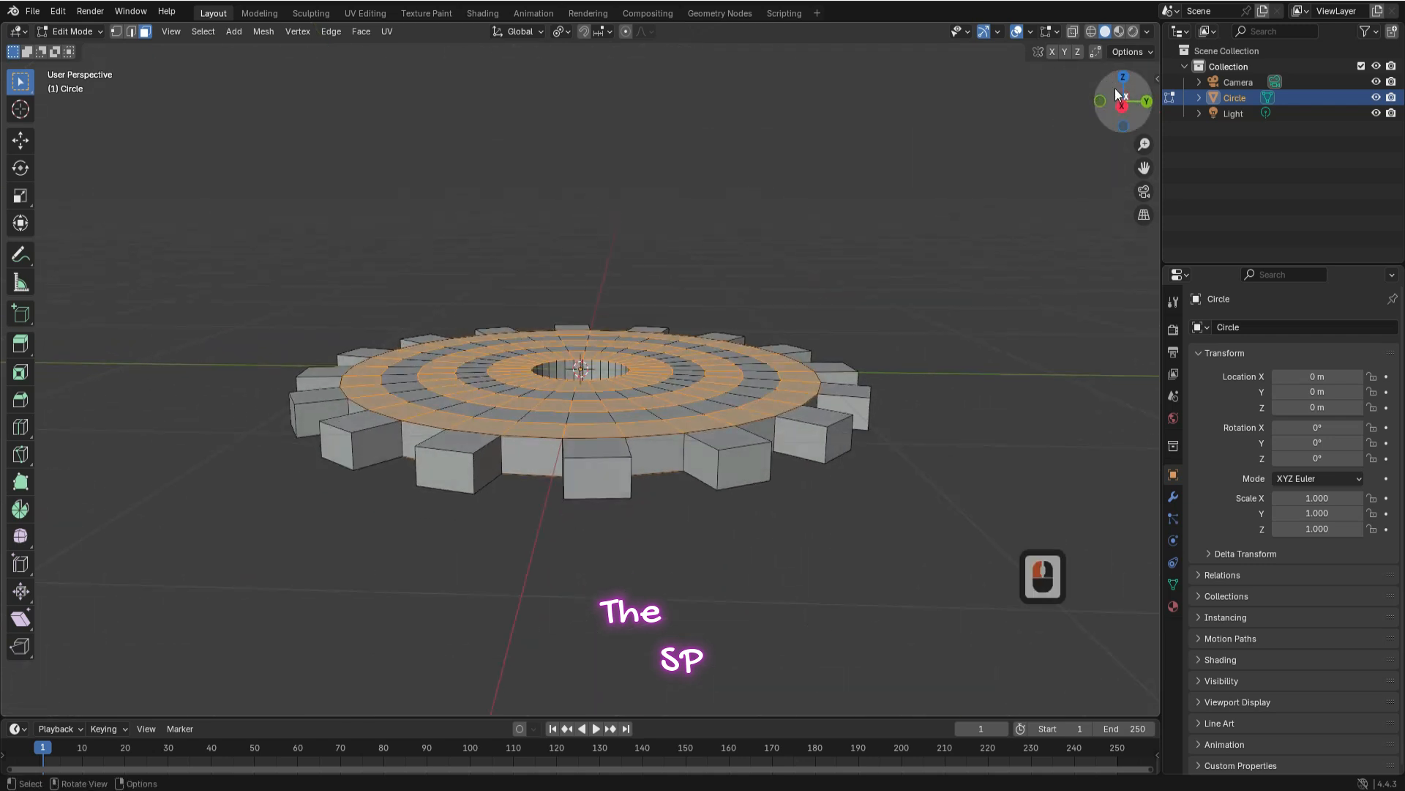
pyautogui.click(1120, 107)
pyautogui.click(606, 295)
pyautogui.press('e')
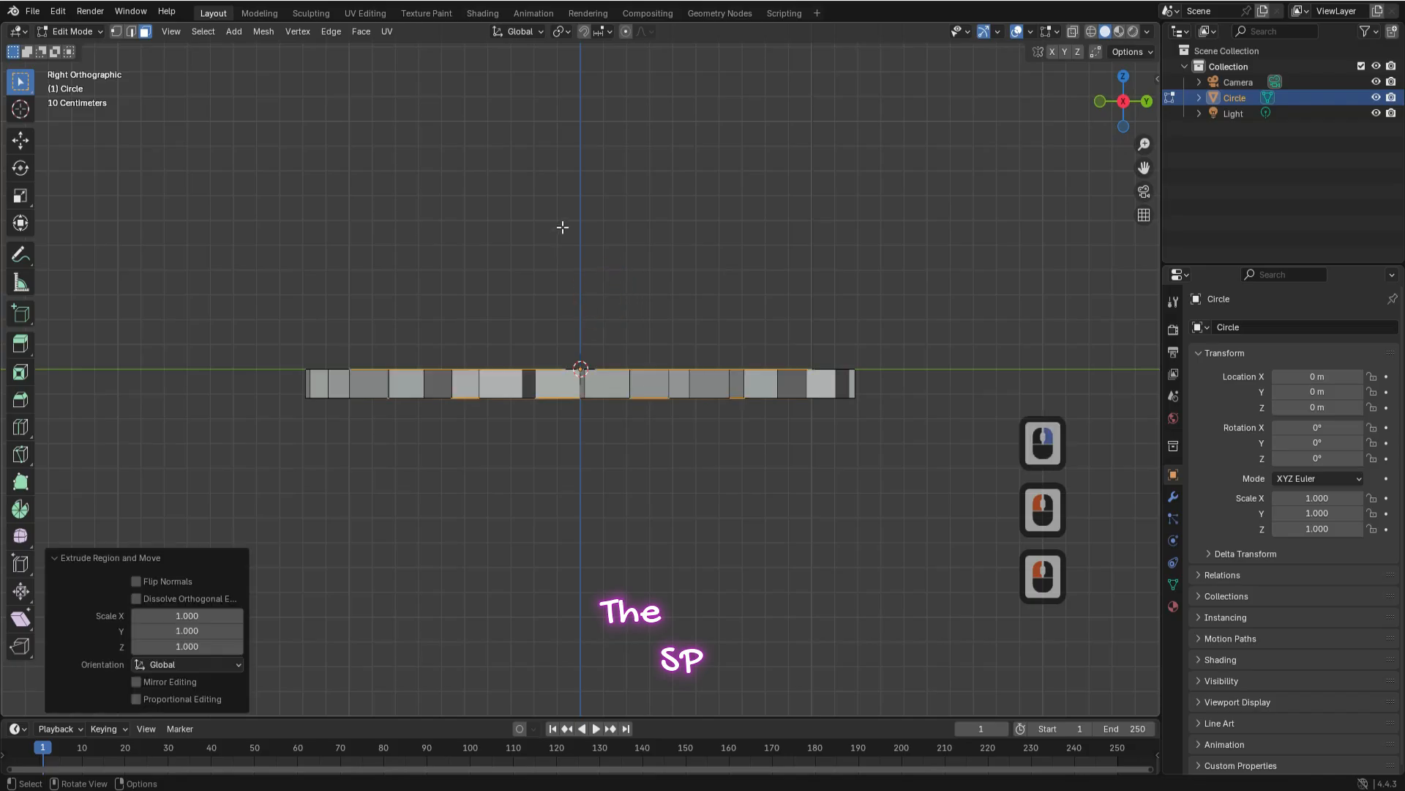
pyautogui.press('s')
pyautogui.press('z')
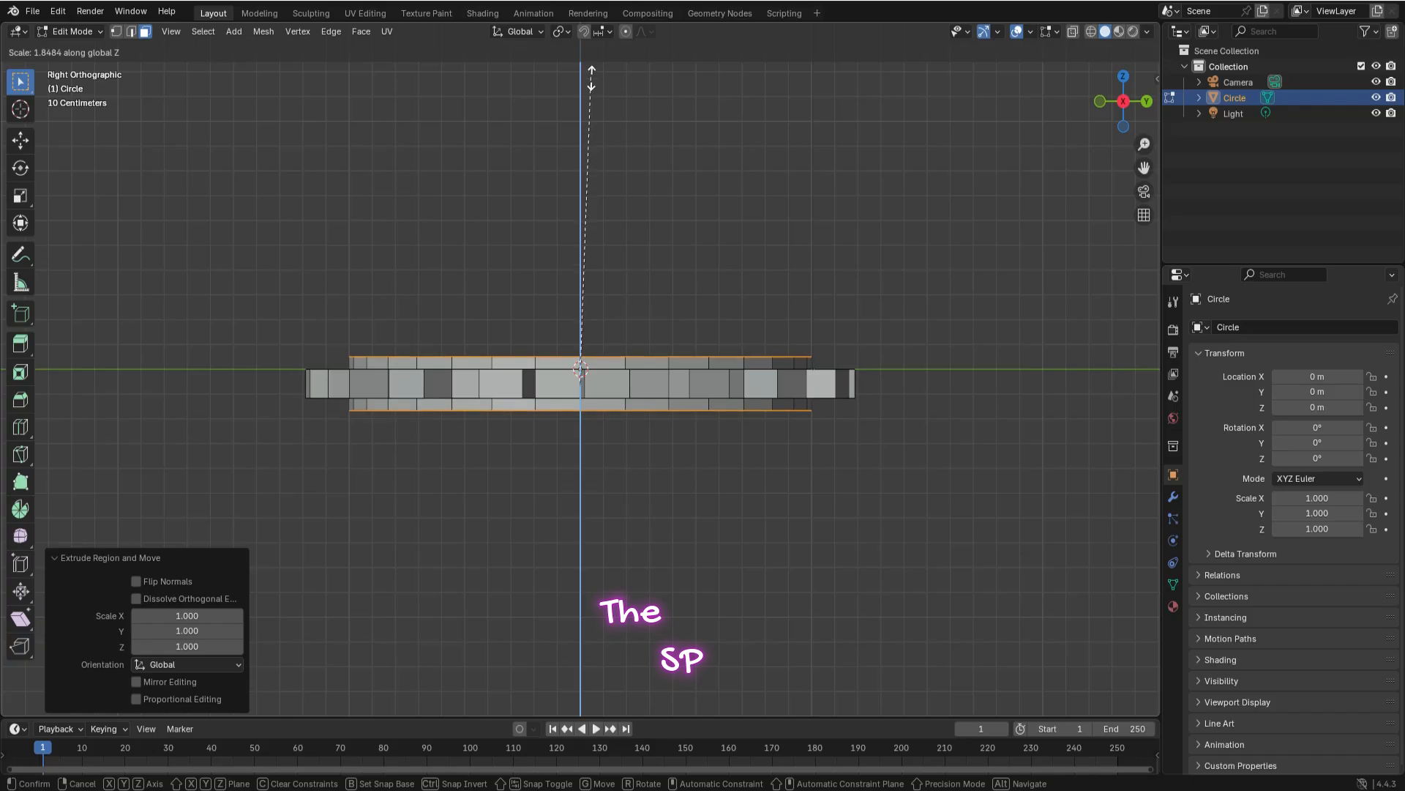
pyautogui.click(592, 73)
# - Clear the face selection, return to Object Mode and select the gear in top view
pyautogui.moveTo(1123, 109); pyautogui.dragTo(1139, 159)
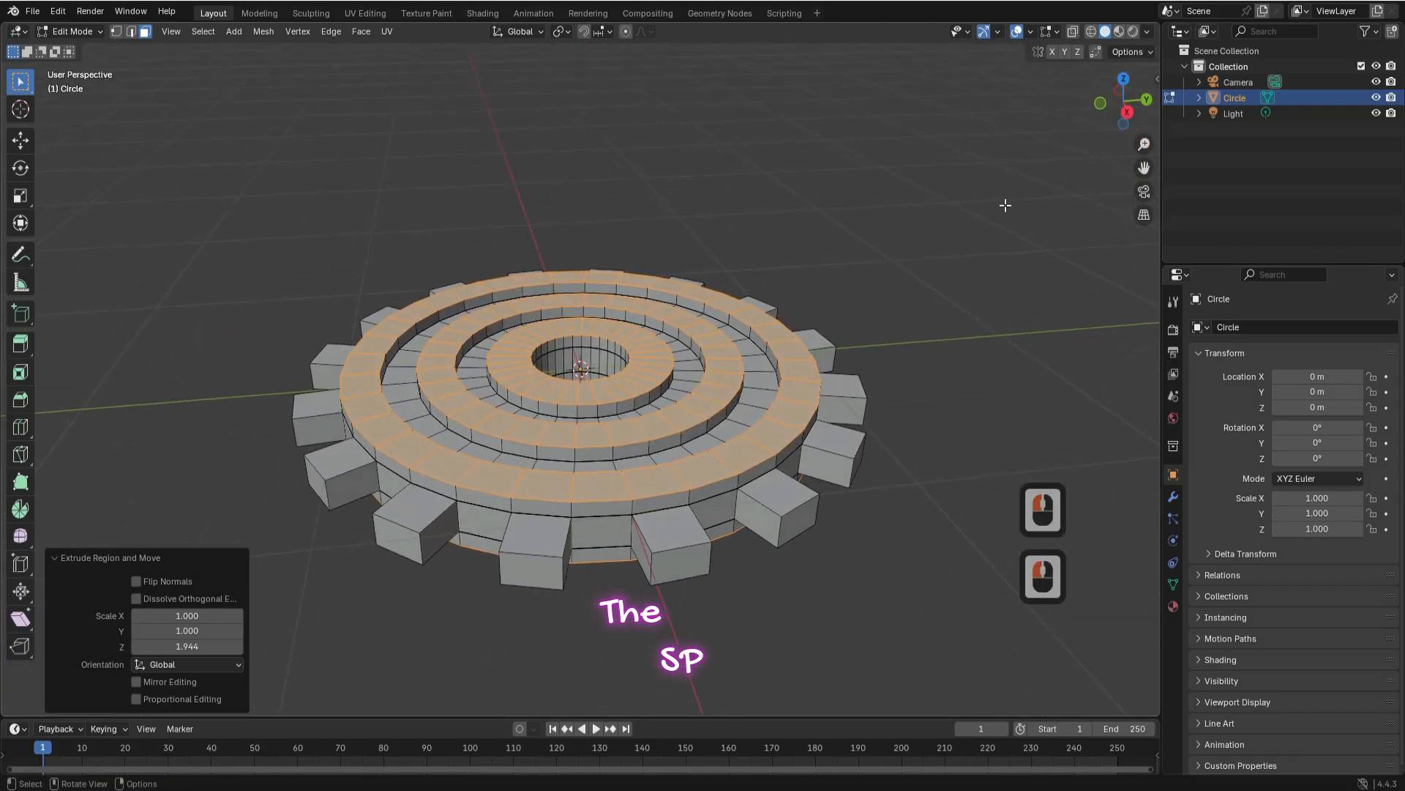
pyautogui.click(1004, 205)
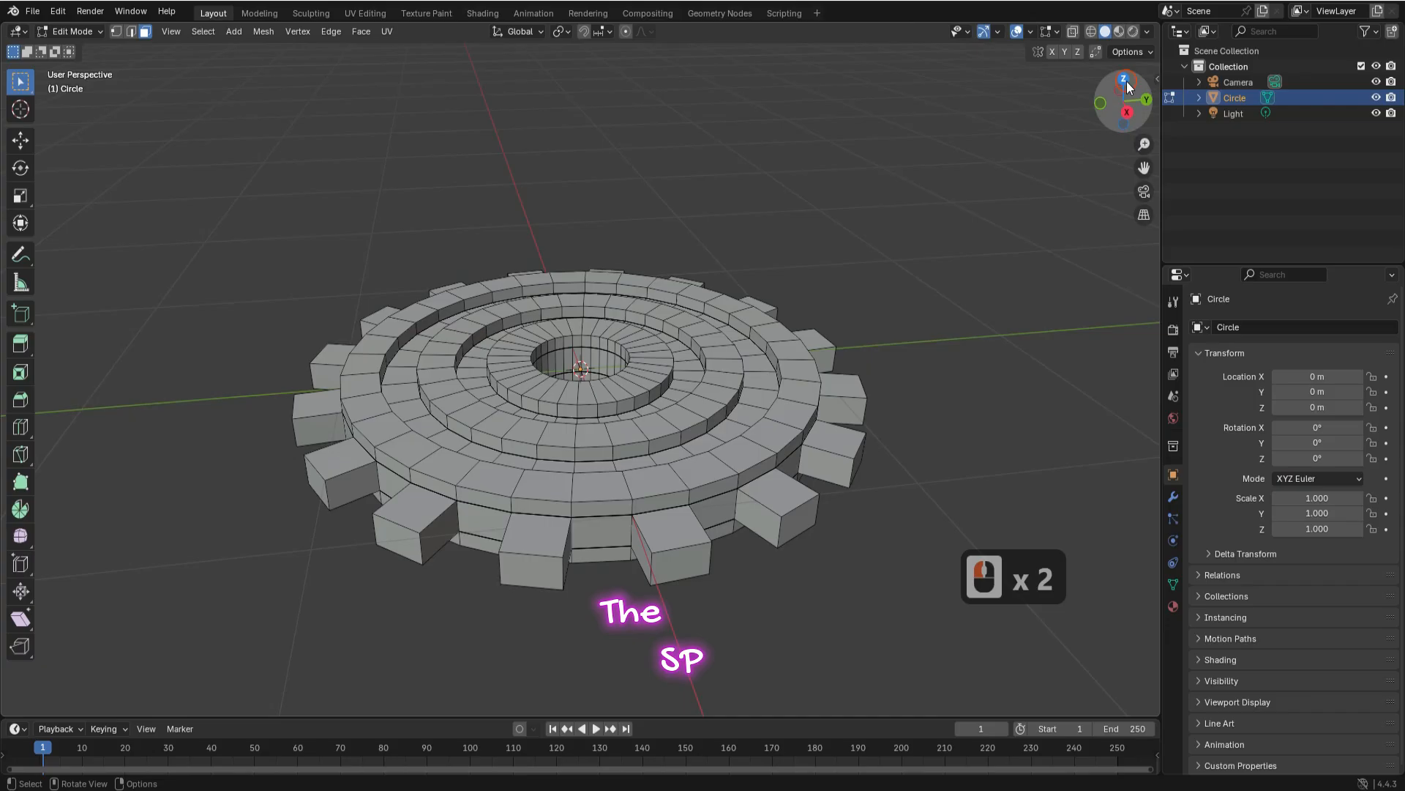
pyautogui.click(853, 79)
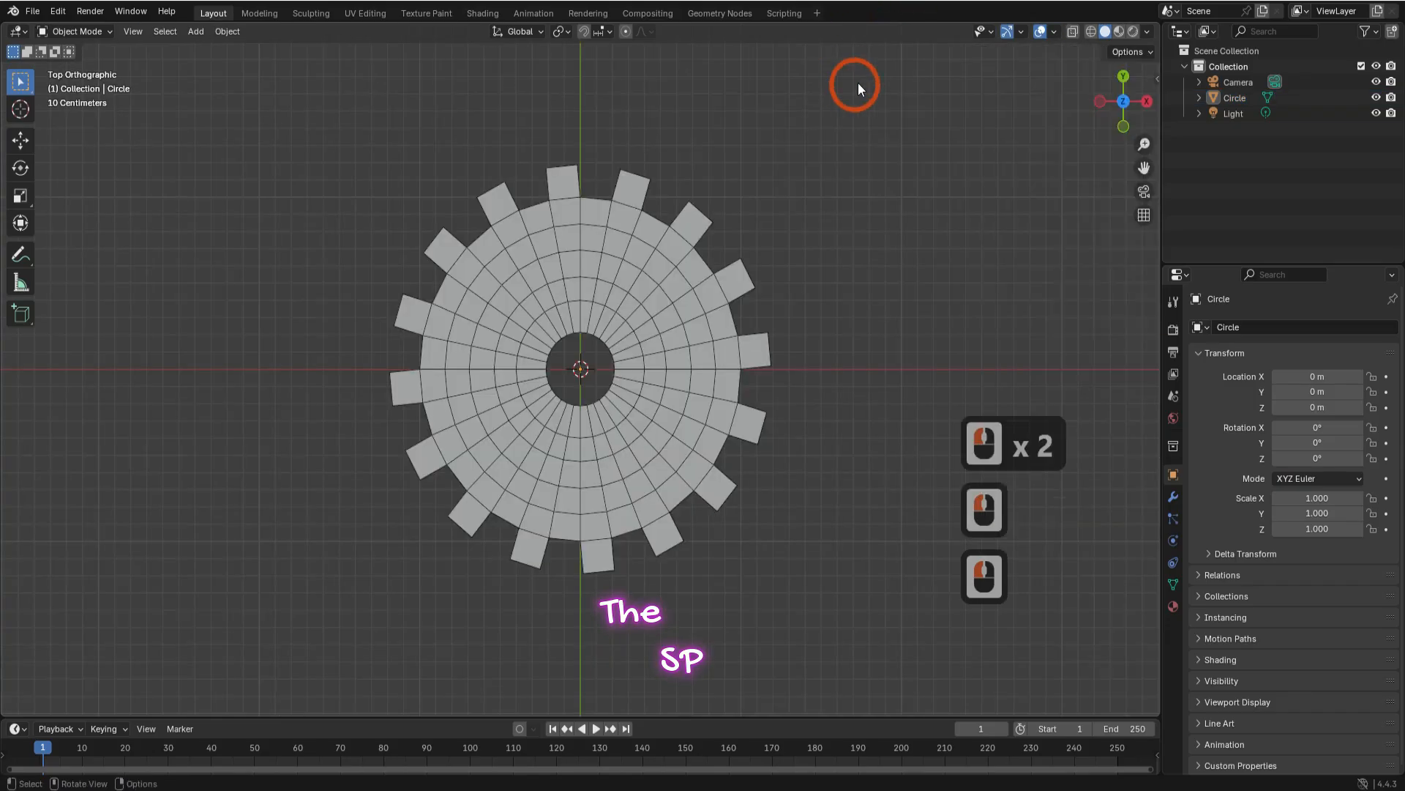
pyautogui.click(715, 336)
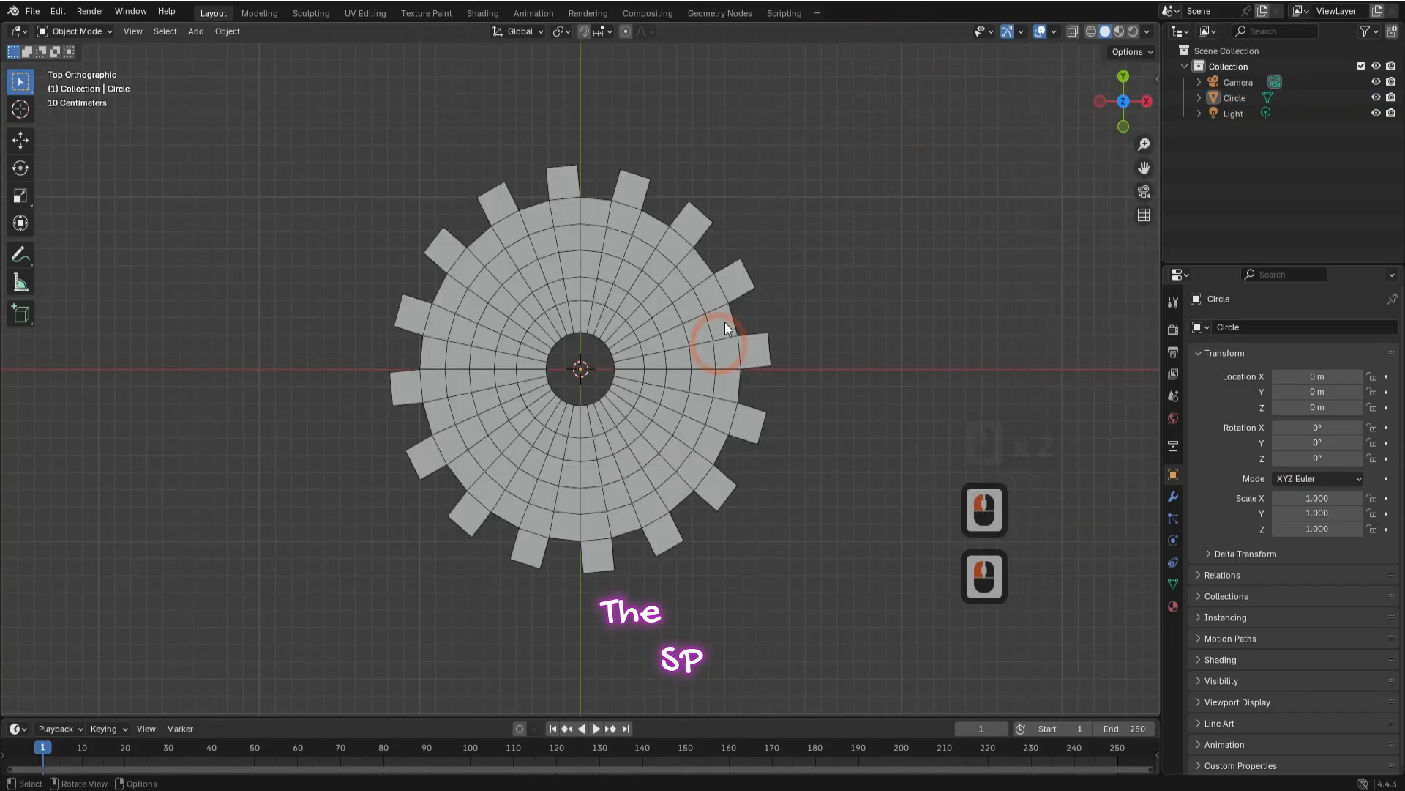
pyautogui.click(560, 298)
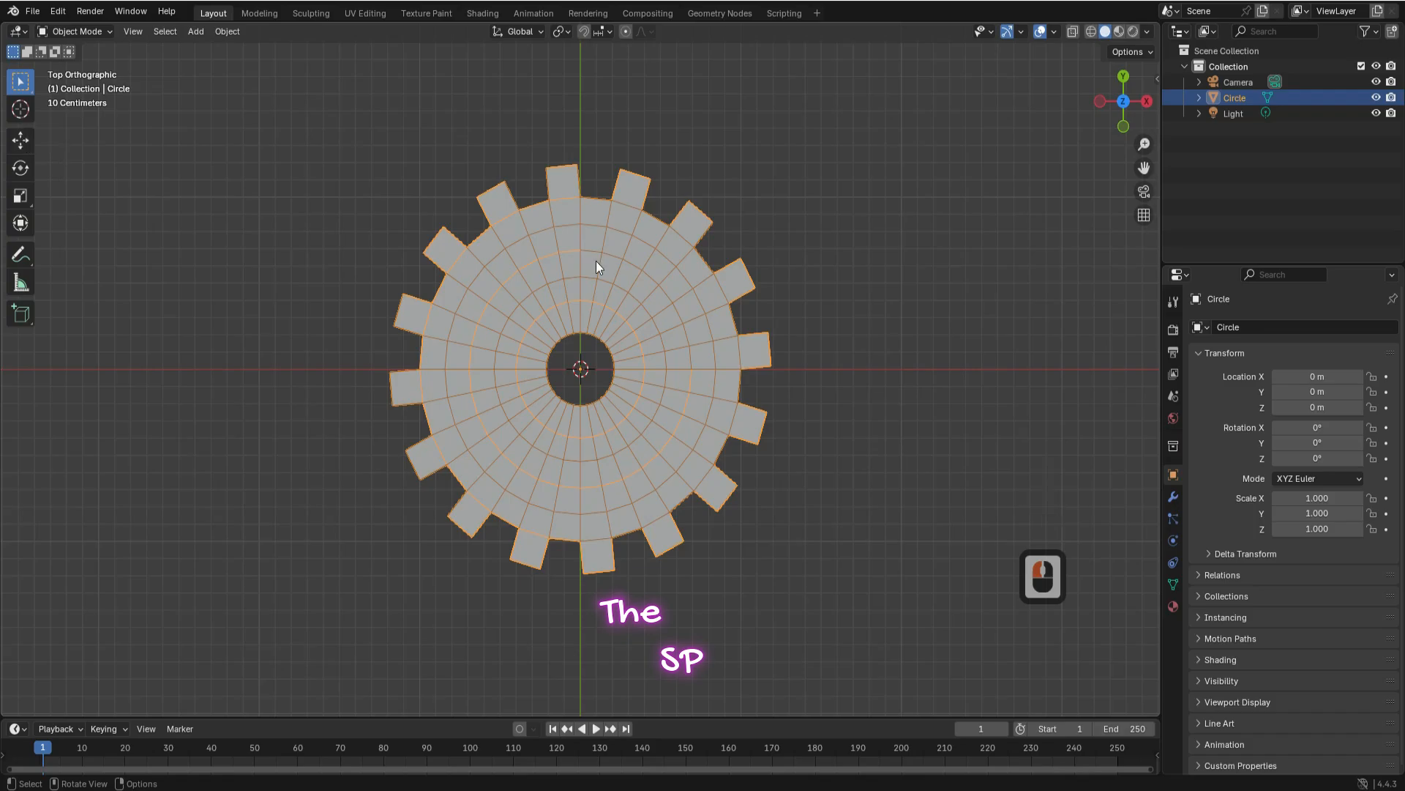
# - Duplicate the gear in place and move the copy along X to about 2.238 m, beside the original
pyautogui.hotkey('shift', 'd')
pyautogui.rightClick(583, 323)
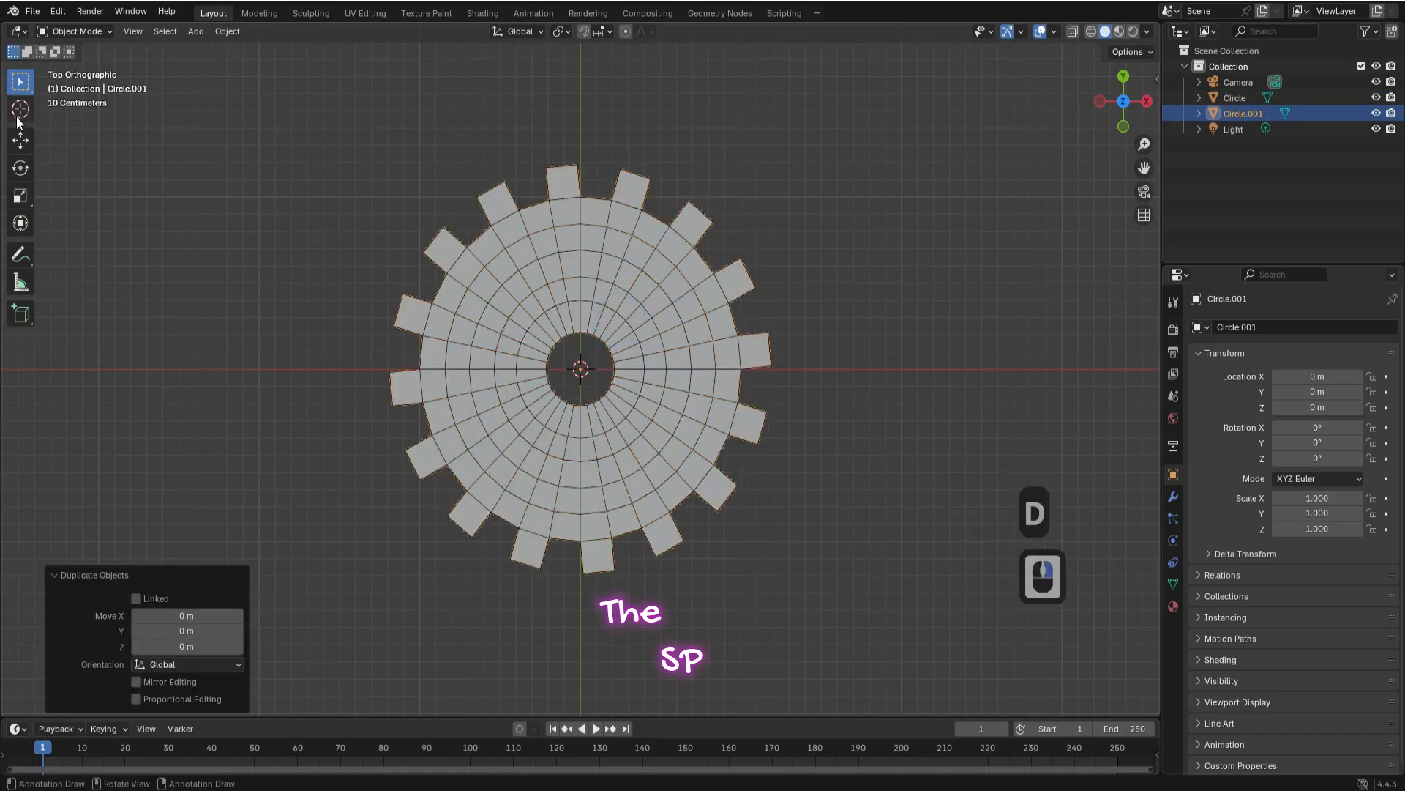
pyautogui.click(22, 142)
pyautogui.moveTo(638, 368); pyautogui.dragTo(1000, 355)
pyautogui.click(940, 300)
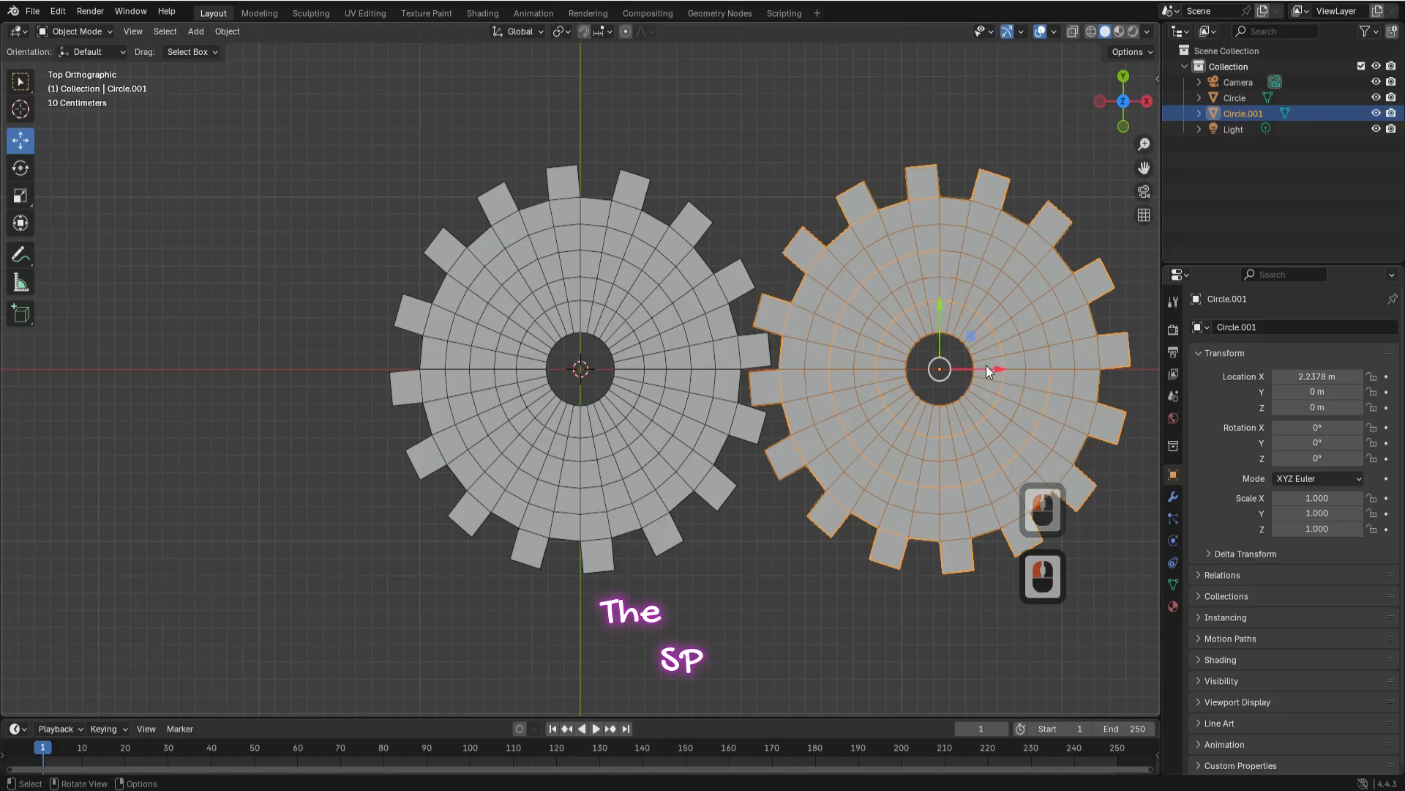
# - Nudge the duplicate gear about -0.011 m along X so its teeth mesh more closely with the original's
pyautogui.scroll(4, 847, 341)
pyautogui.moveTo(1145, 168); pyautogui.dragTo(712, 162)
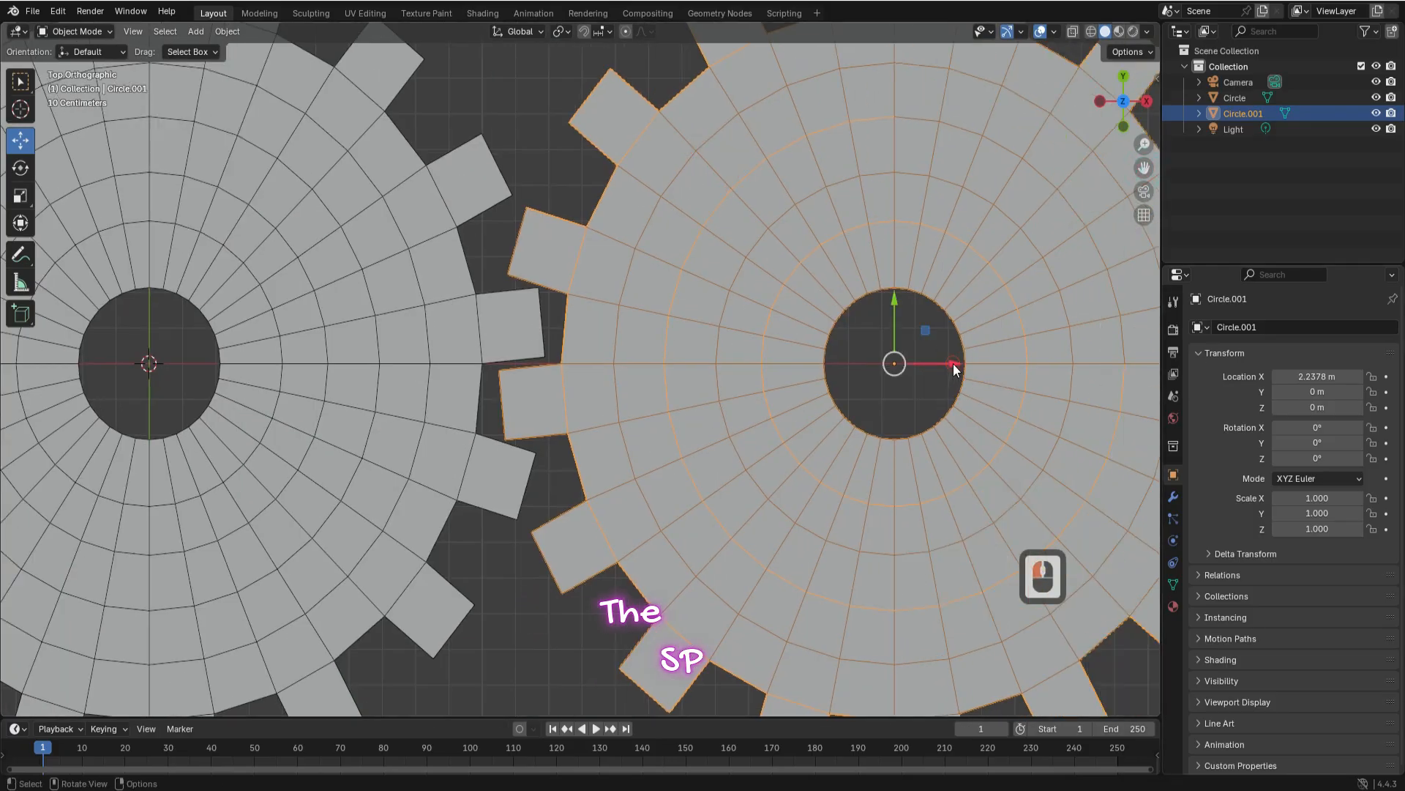
pyautogui.moveTo(955, 369); pyautogui.dragTo(951, 370)
pyautogui.scroll(-3, 700, 349)
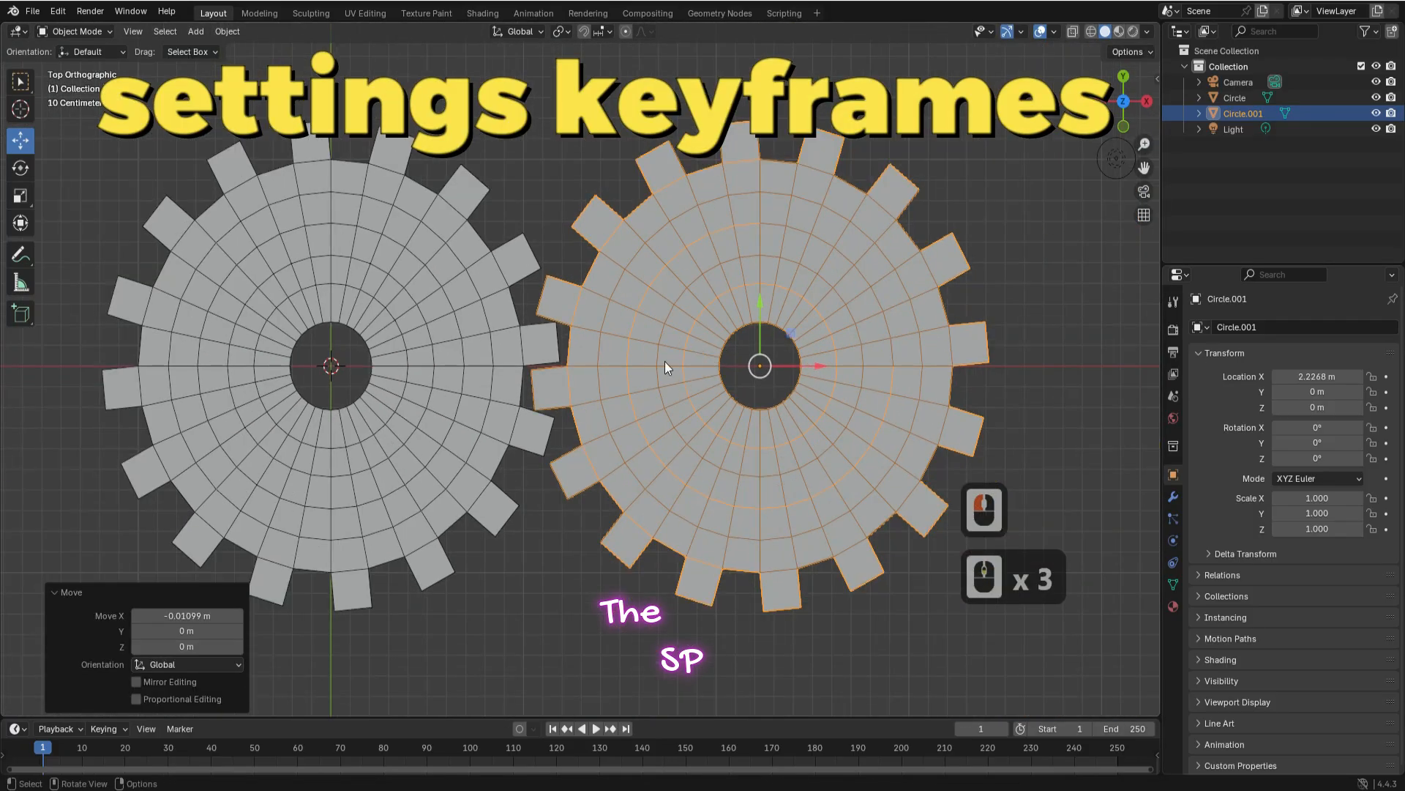
# - Insert starting keyframes at frame 1 for the original gear and its copy, covering Location & Rotation
pyautogui.click(451, 372)
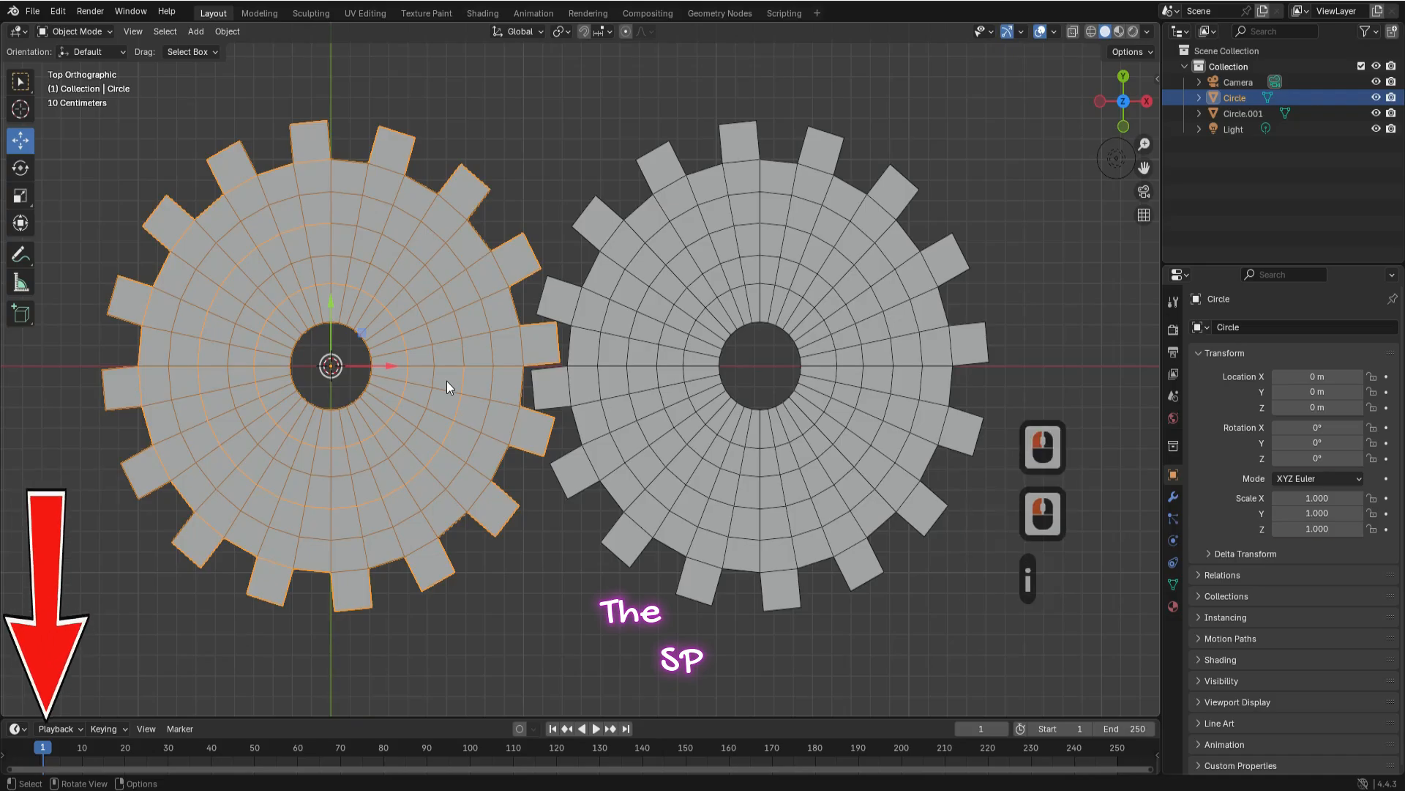
pyautogui.press('k')
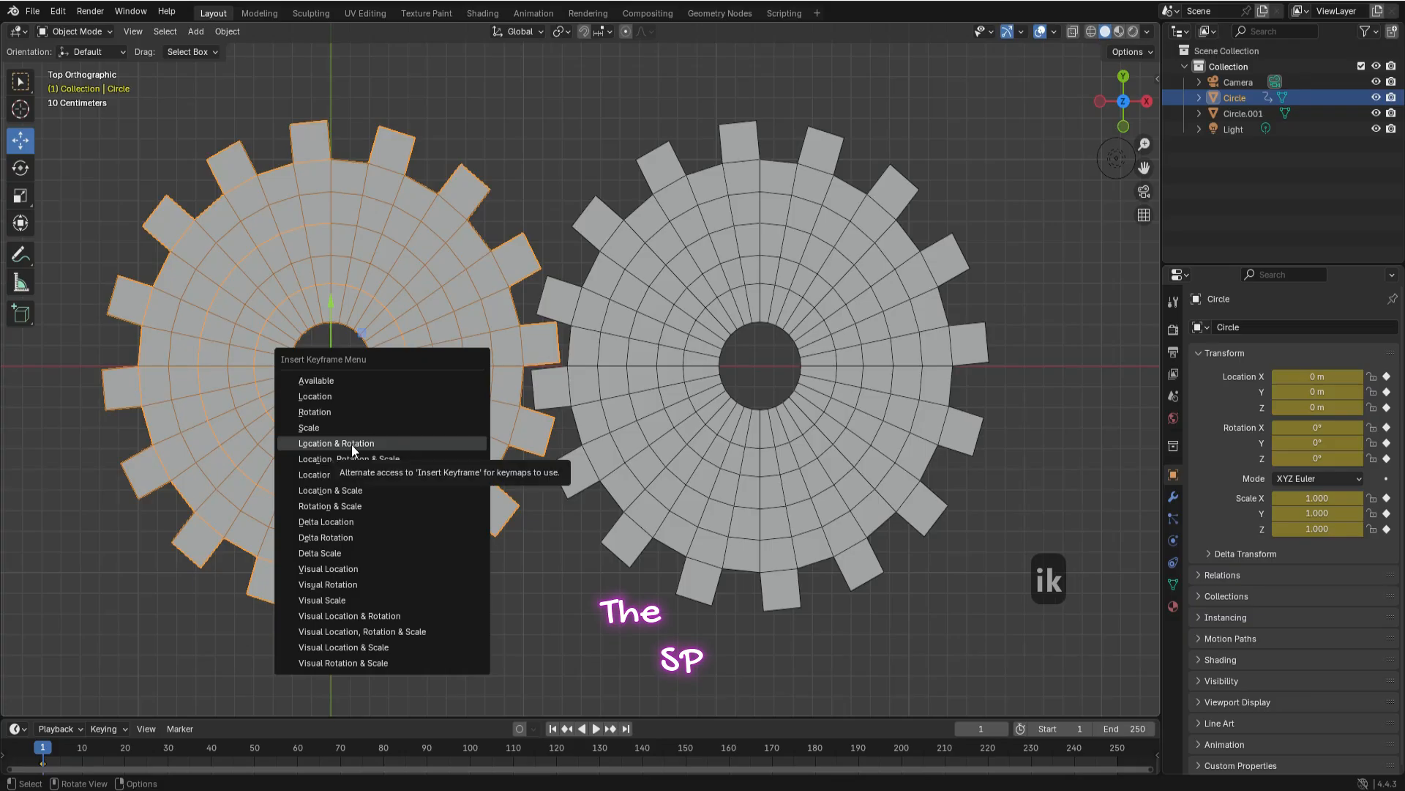
pyautogui.click(399, 444)
pyautogui.click(653, 388)
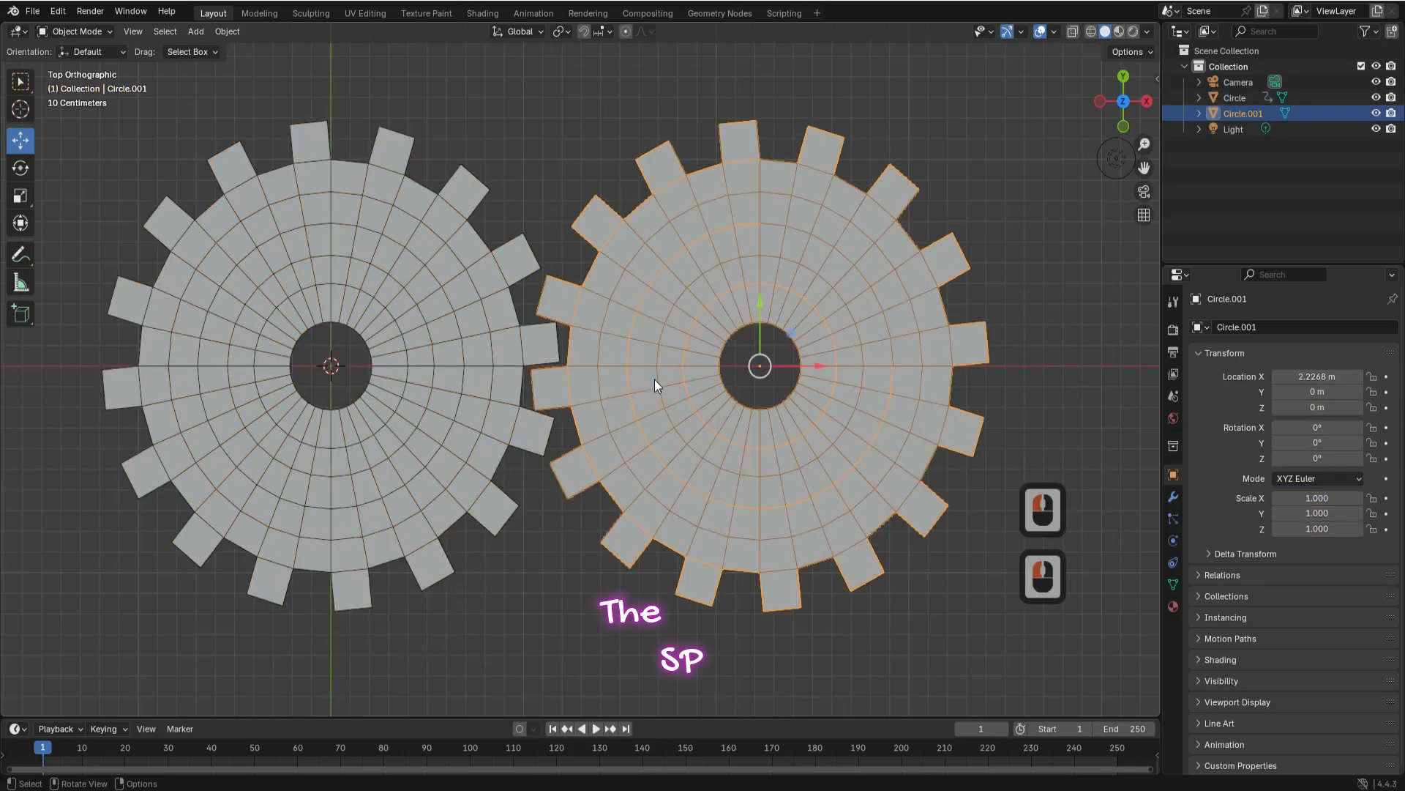
pyautogui.press('i')
pyautogui.press('k')
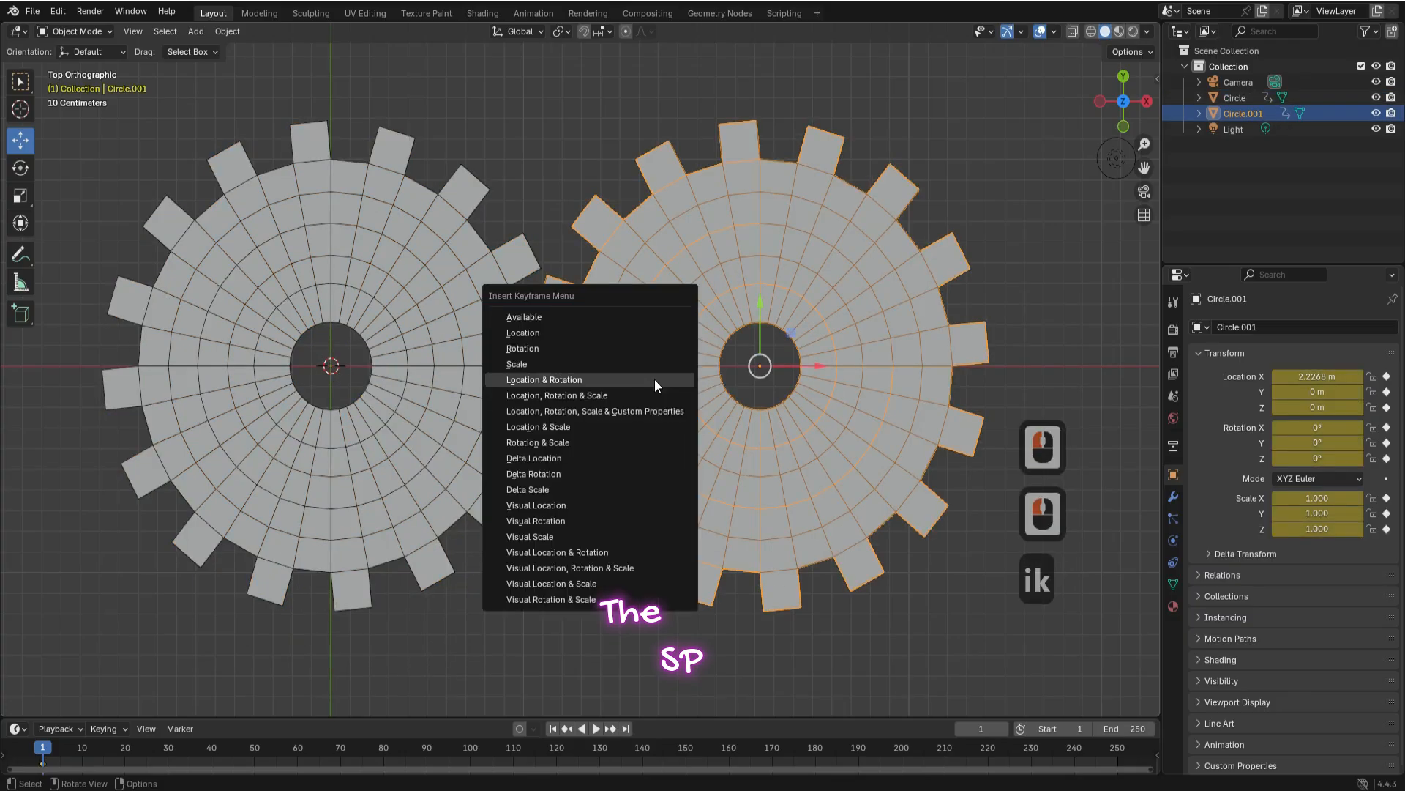
pyautogui.click(558, 382)
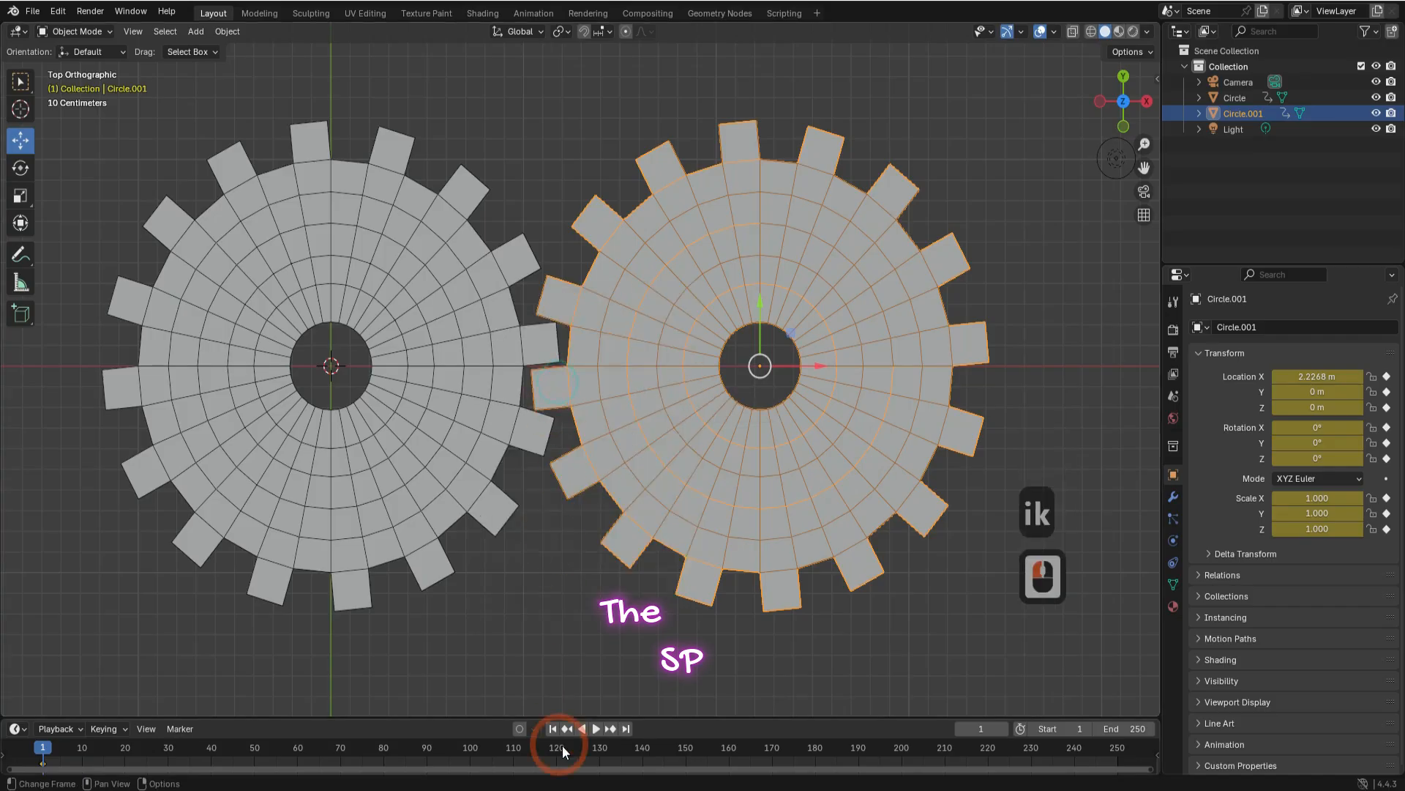
# - At frame 250, set the original gear's Z rotation to 720° and insert Location & Rotation keyframes for it
pyautogui.click(627, 729)
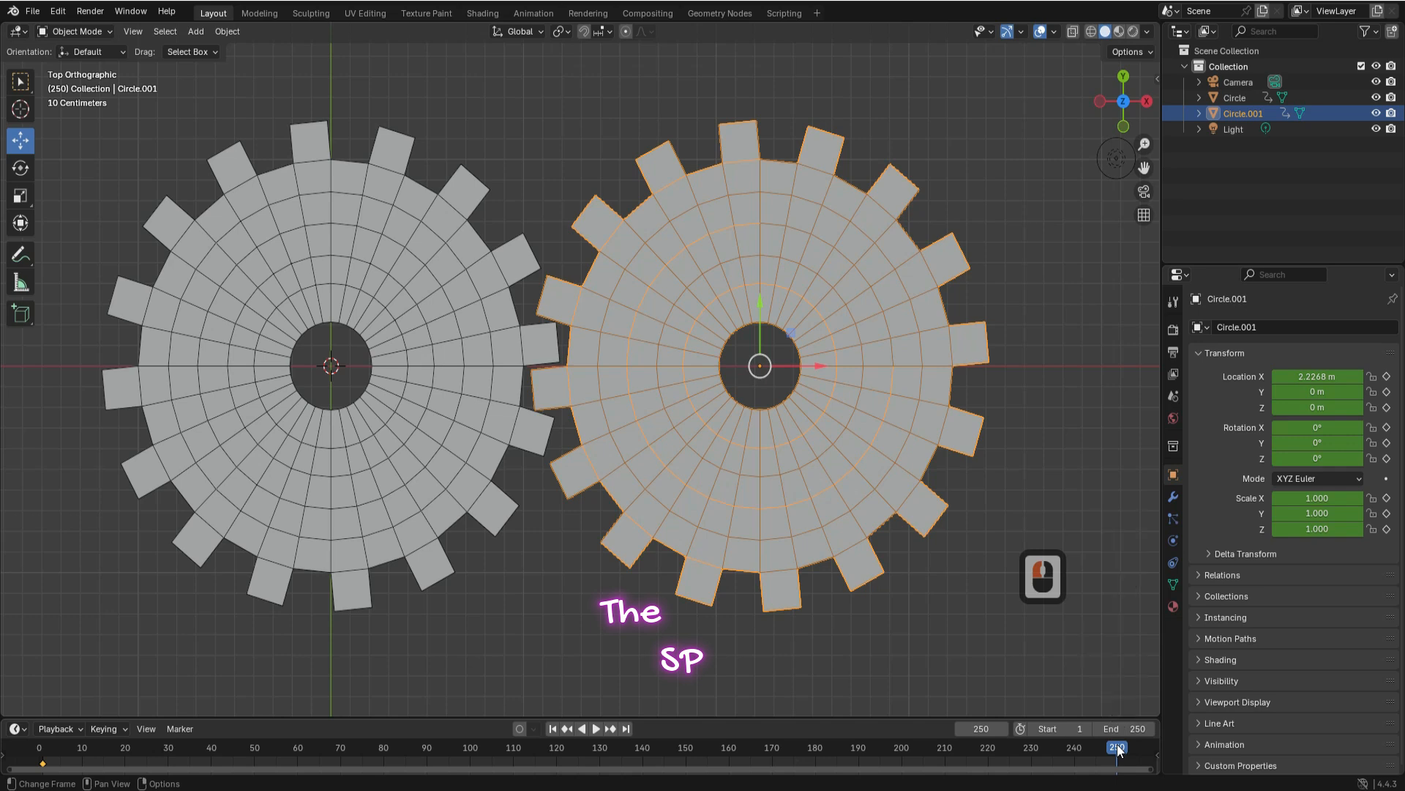
pyautogui.press('n')
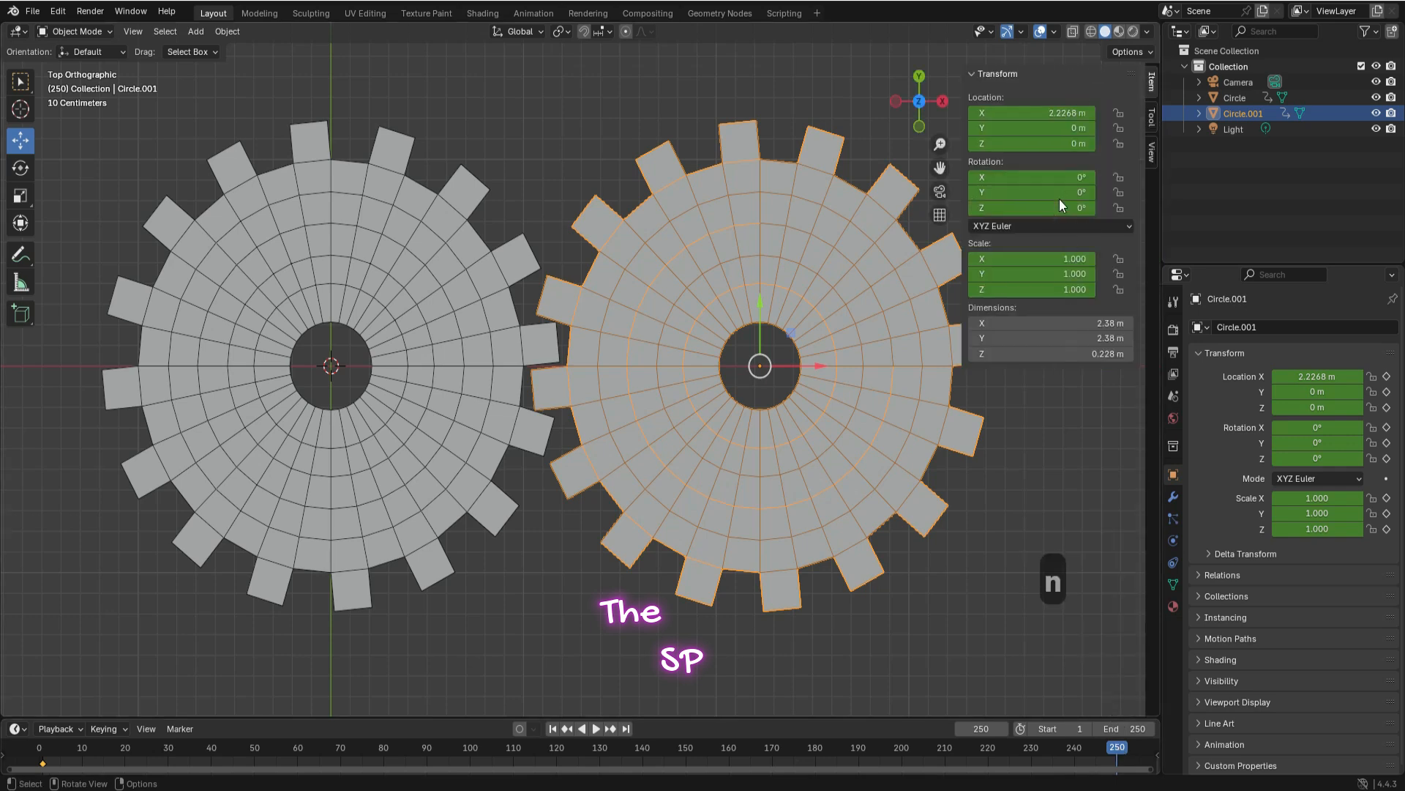
pyautogui.click(459, 287)
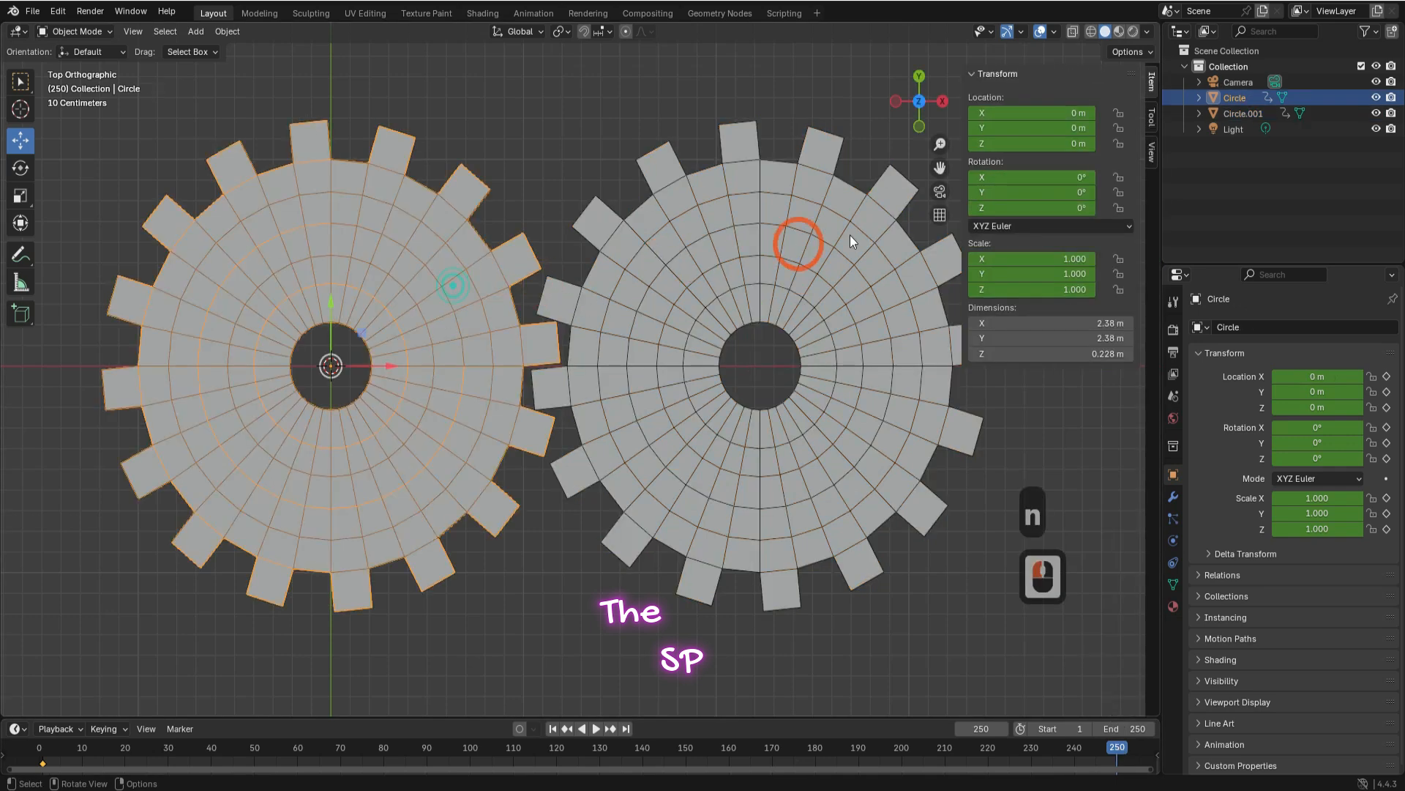
pyautogui.doubleClick(1068, 205)
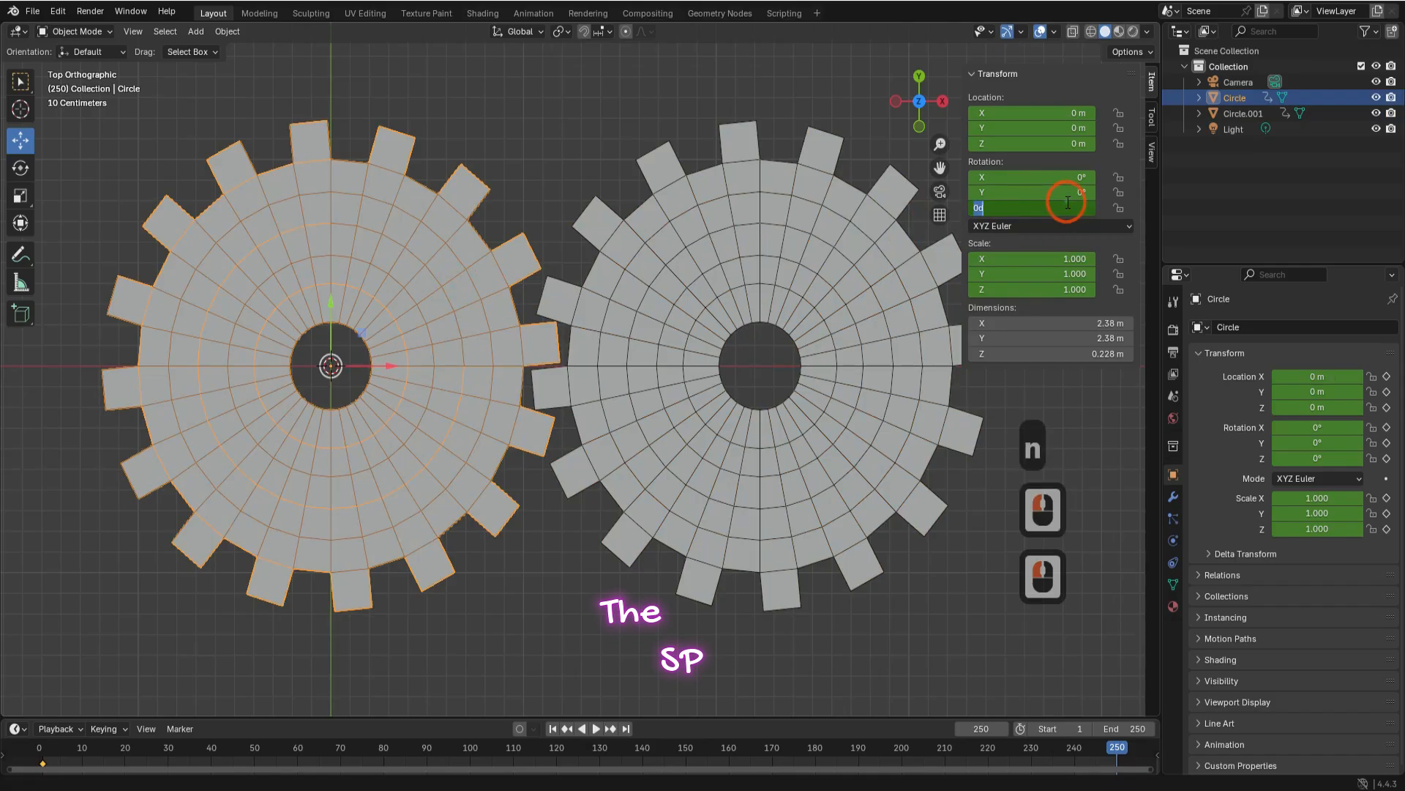
pyautogui.write('7')
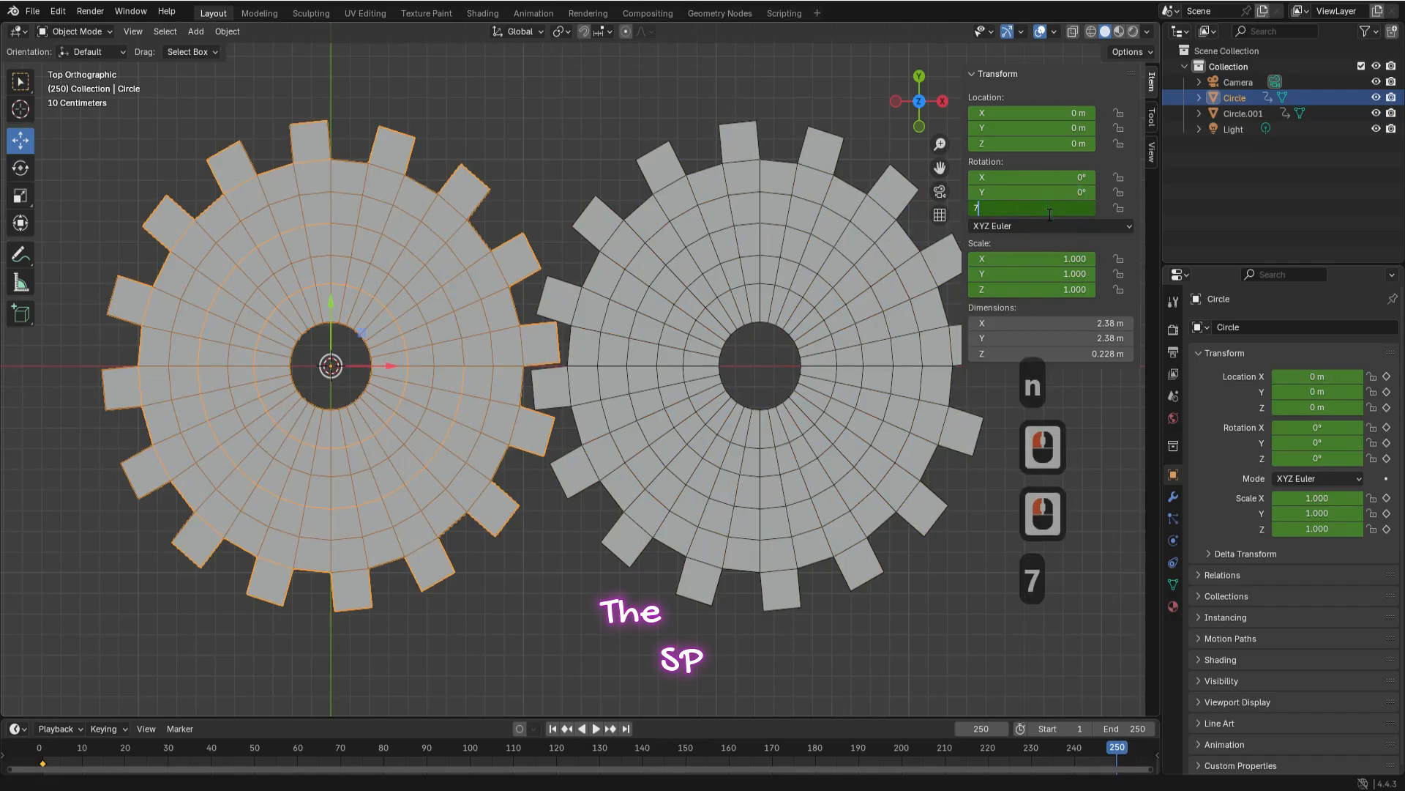
pyautogui.write('20')
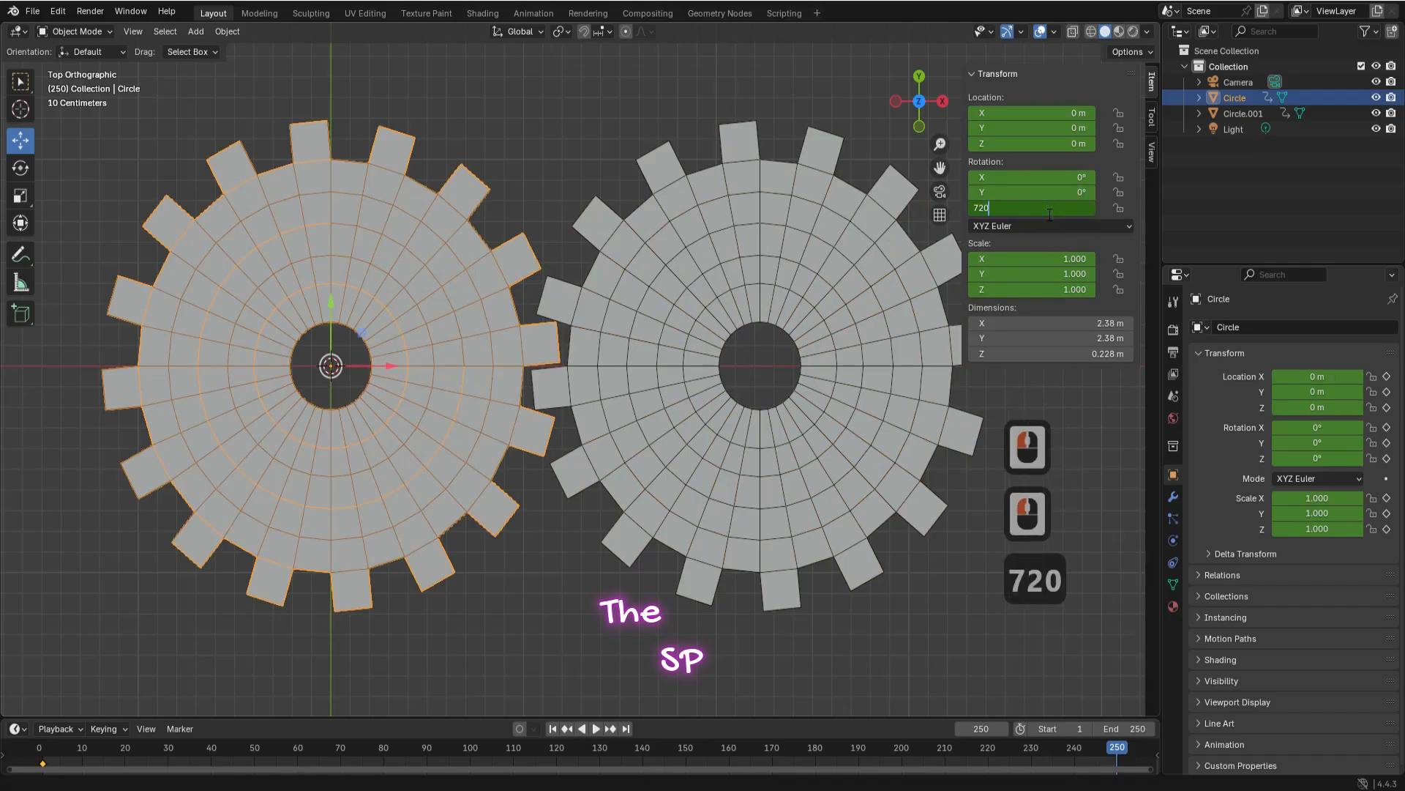
pyautogui.press('Return')
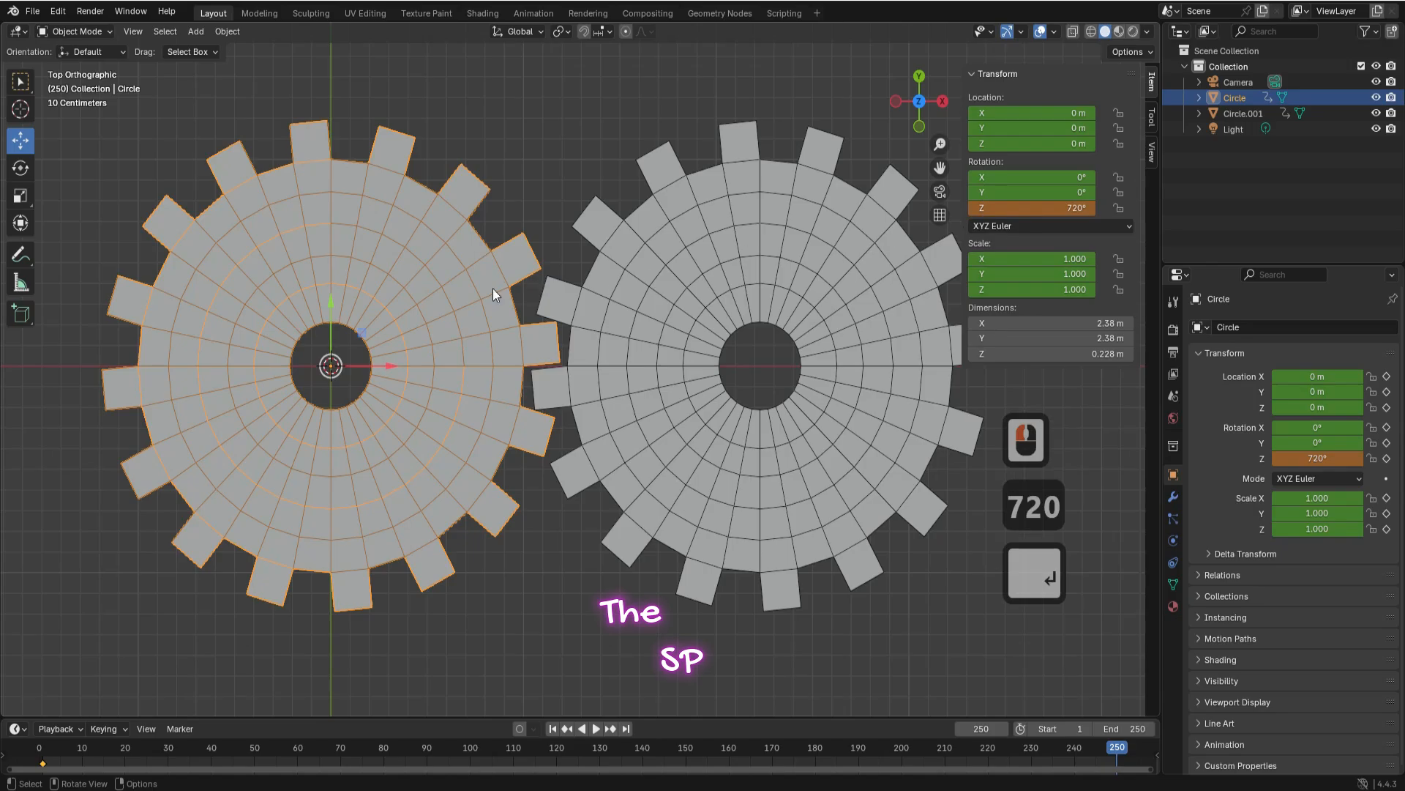
pyautogui.press('i')
pyautogui.press('k')
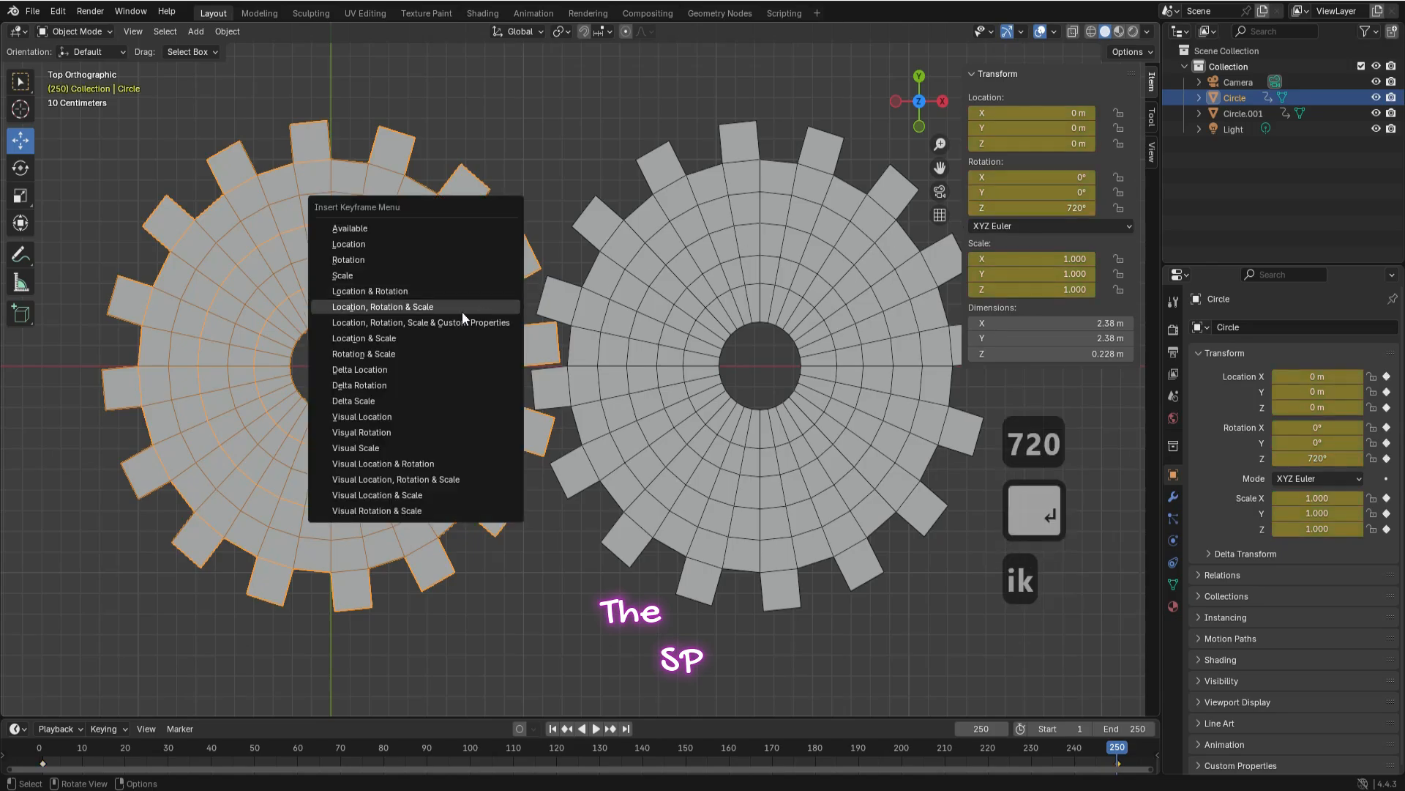
pyautogui.click(396, 291)
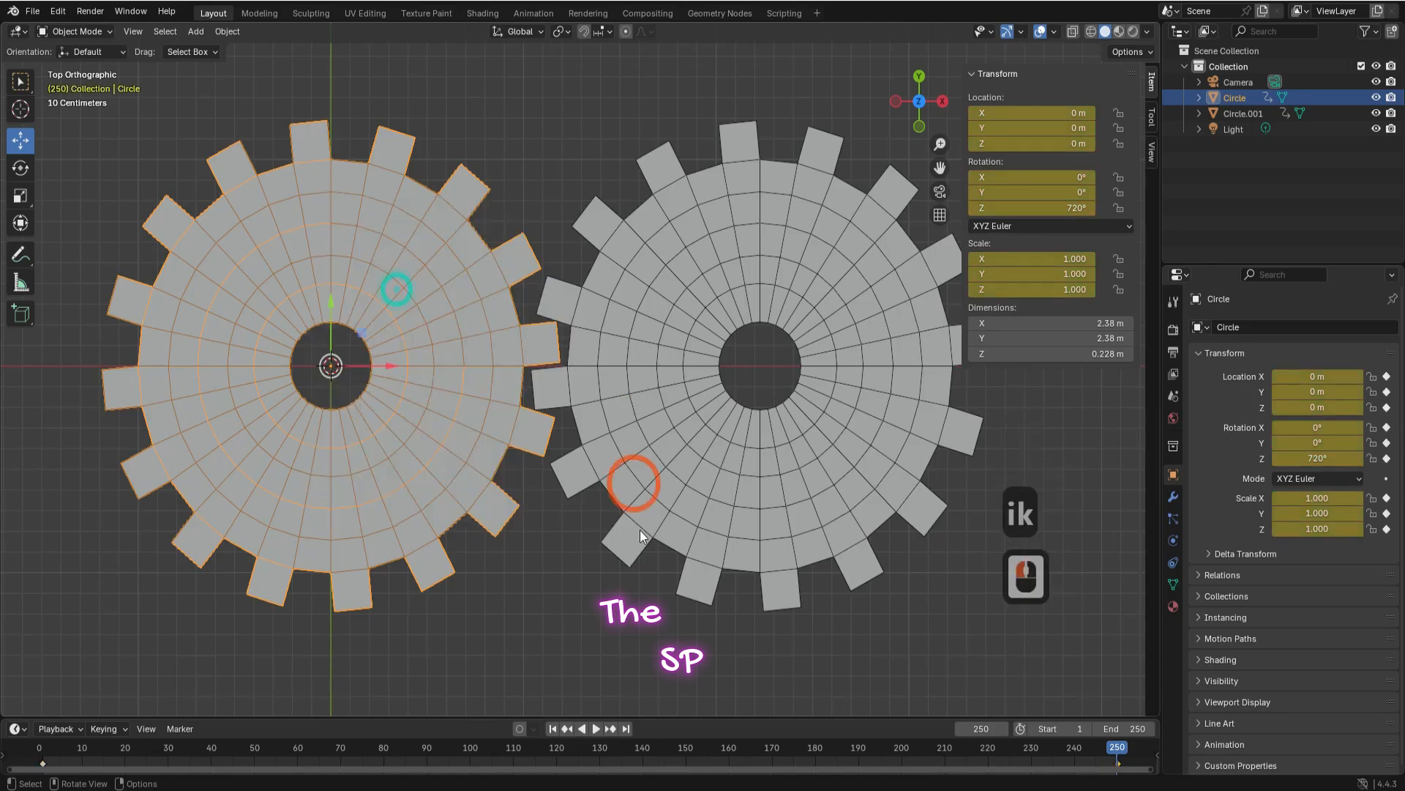
# - Set the duplicate gear's Z rotation to -720° at frame 250 and keyframe it there
pyautogui.click(671, 319)
pyautogui.click(1033, 211)
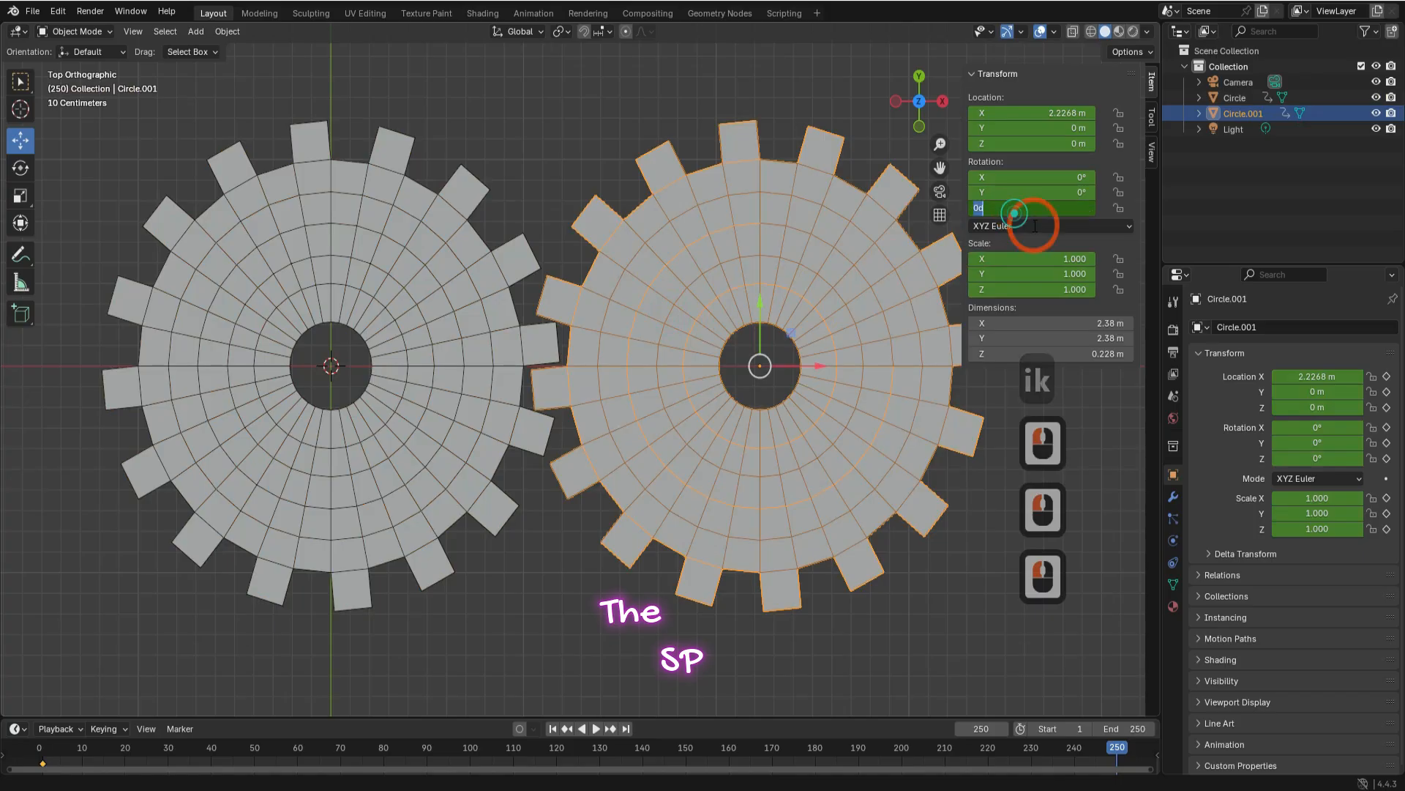
pyautogui.write('-720')
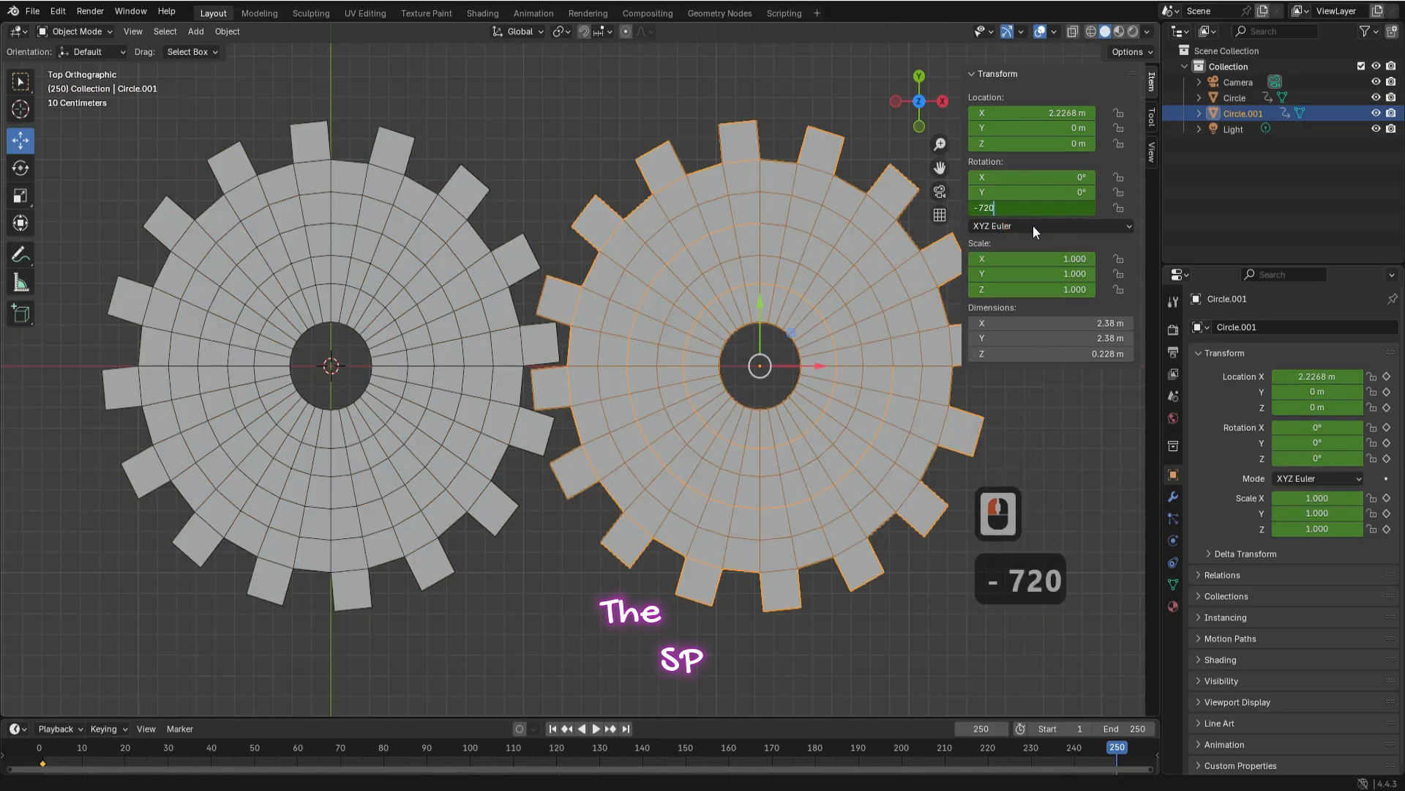
pyautogui.press('Return')
pyautogui.press('i')
pyautogui.press('k')
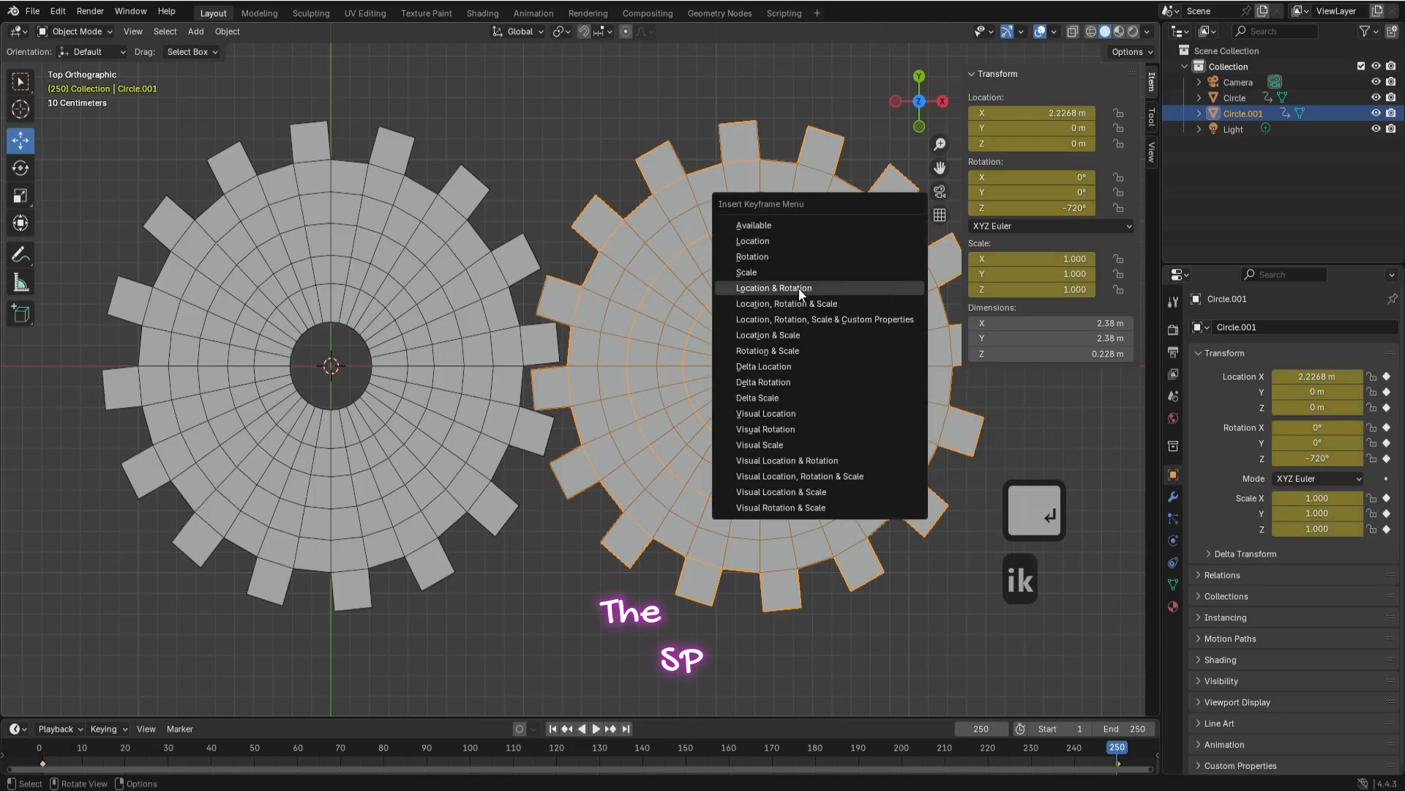
pyautogui.click(828, 445)
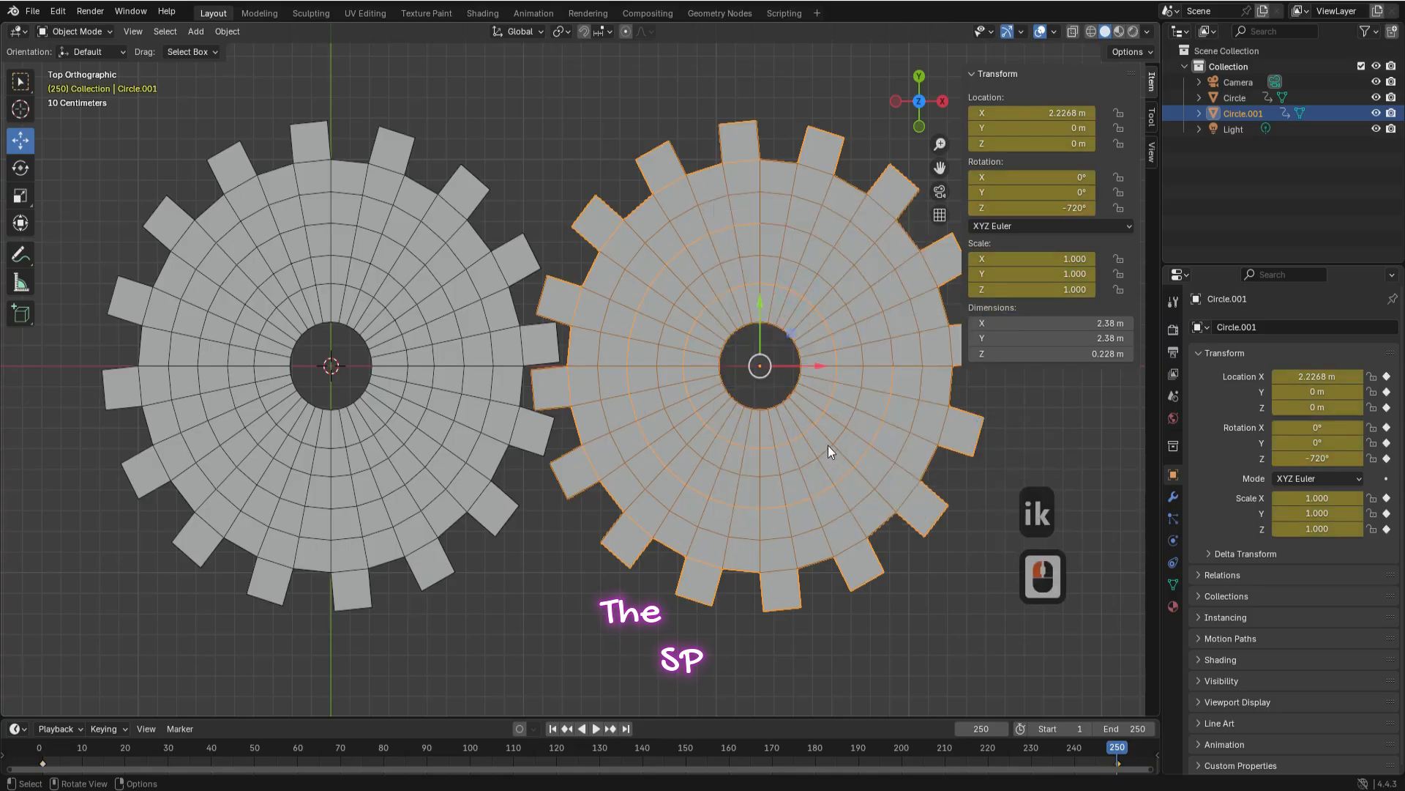
# - Play the meshing gear animation from frame 1 in top view and return to the first frame
pyautogui.click(551, 728)
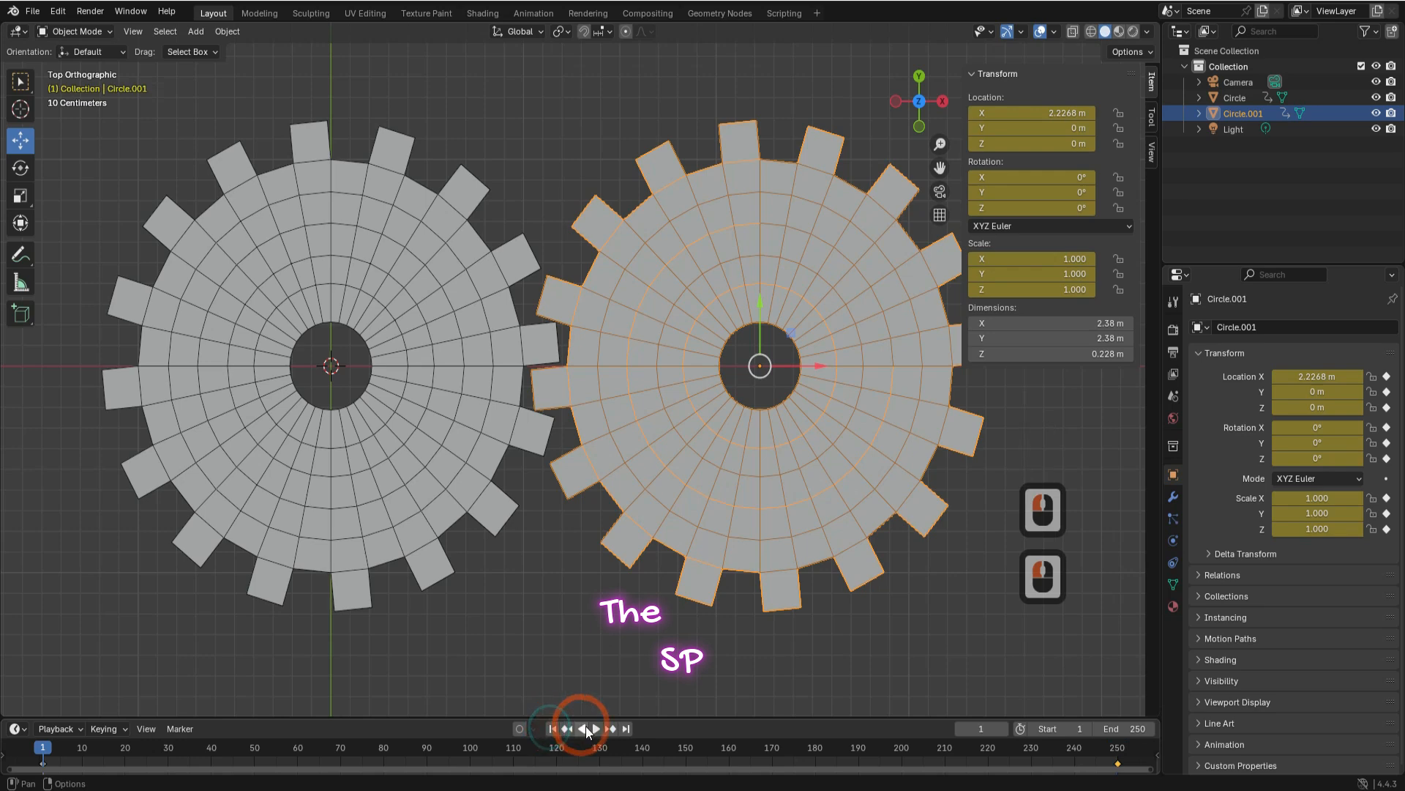
pyautogui.click(596, 727)
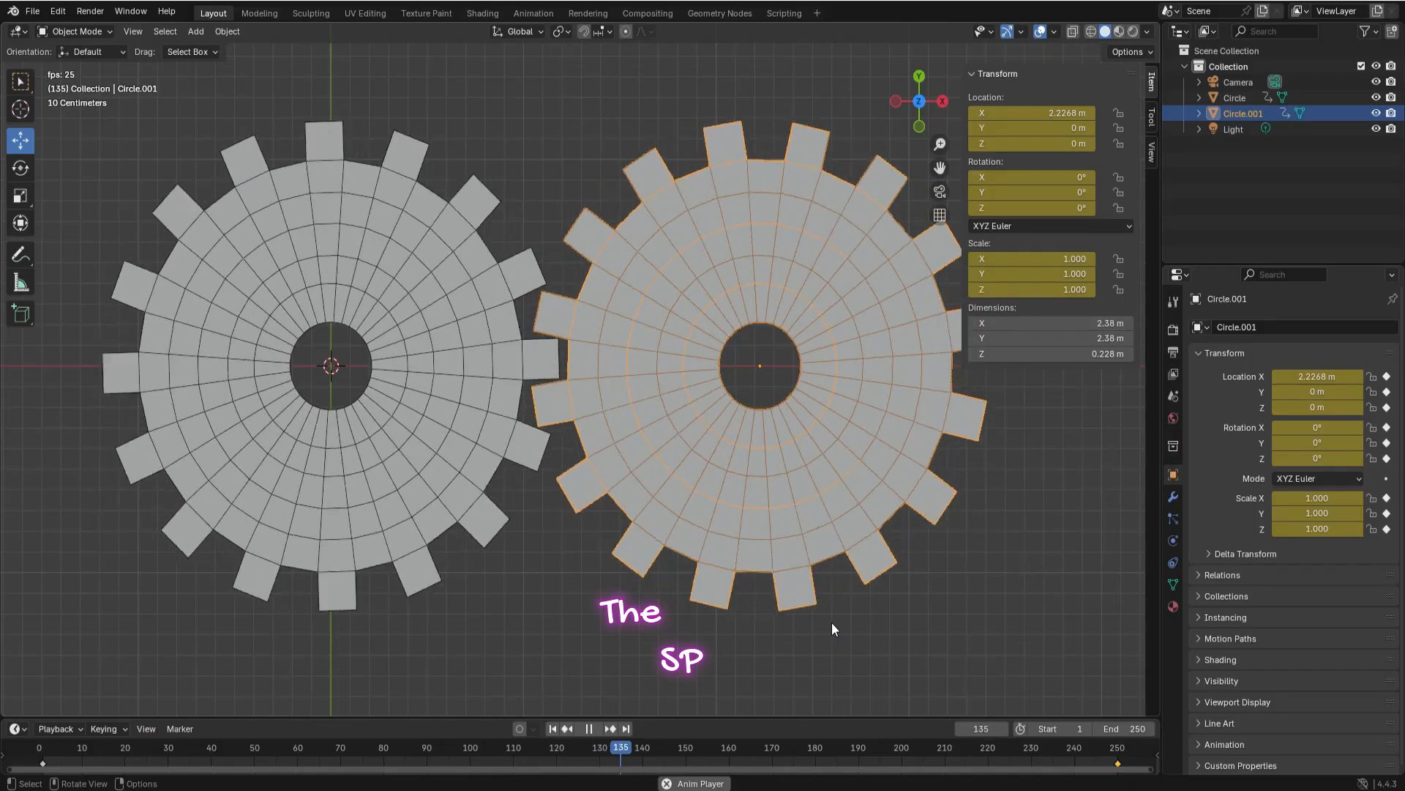
pyautogui.click(552, 728)
# - Play the animation in an angled perspective view with the sidebar hidden and both gears deselected
pyautogui.click(824, 374)
pyautogui.click(1052, 52)
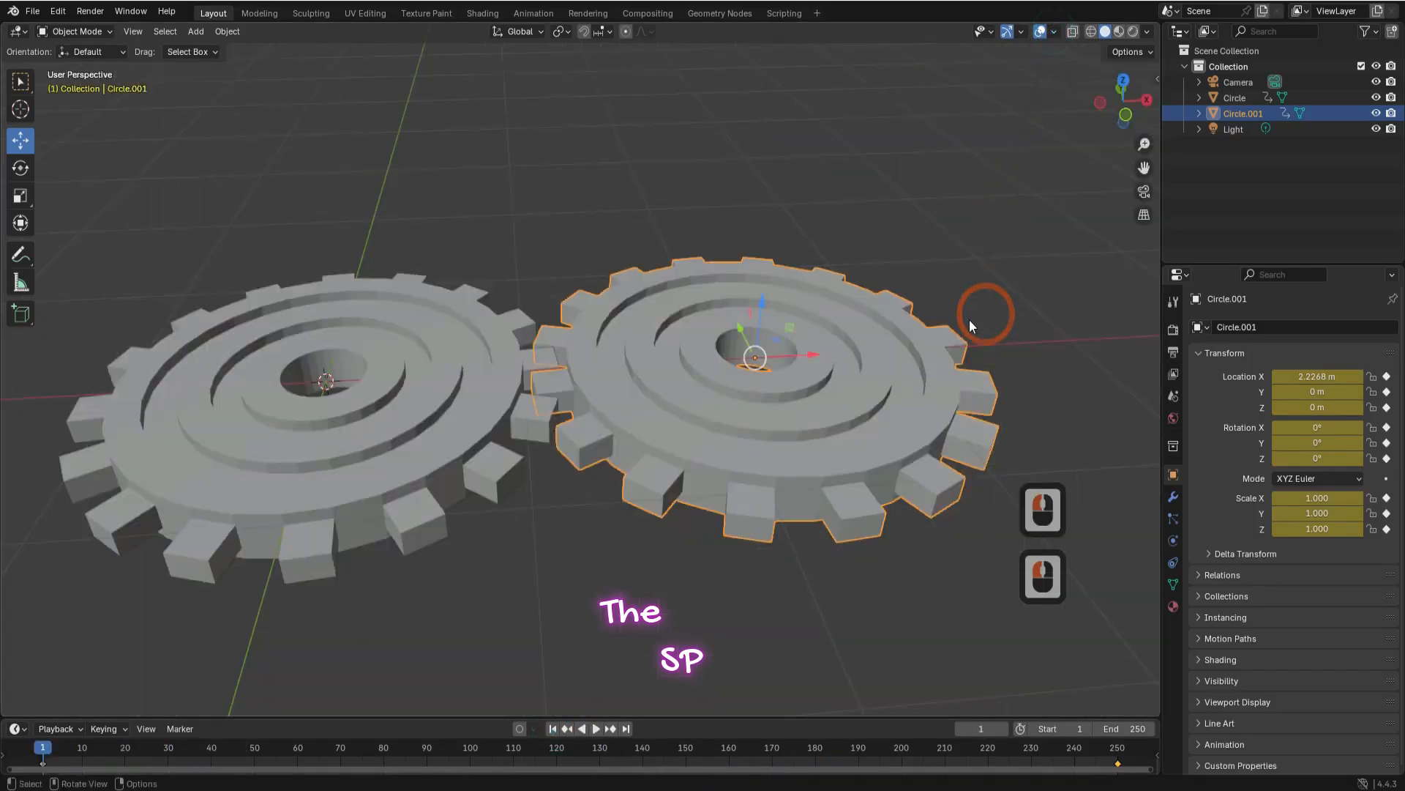
pyautogui.moveTo(1119, 94); pyautogui.dragTo(1098, 96)
pyautogui.click(1013, 127)
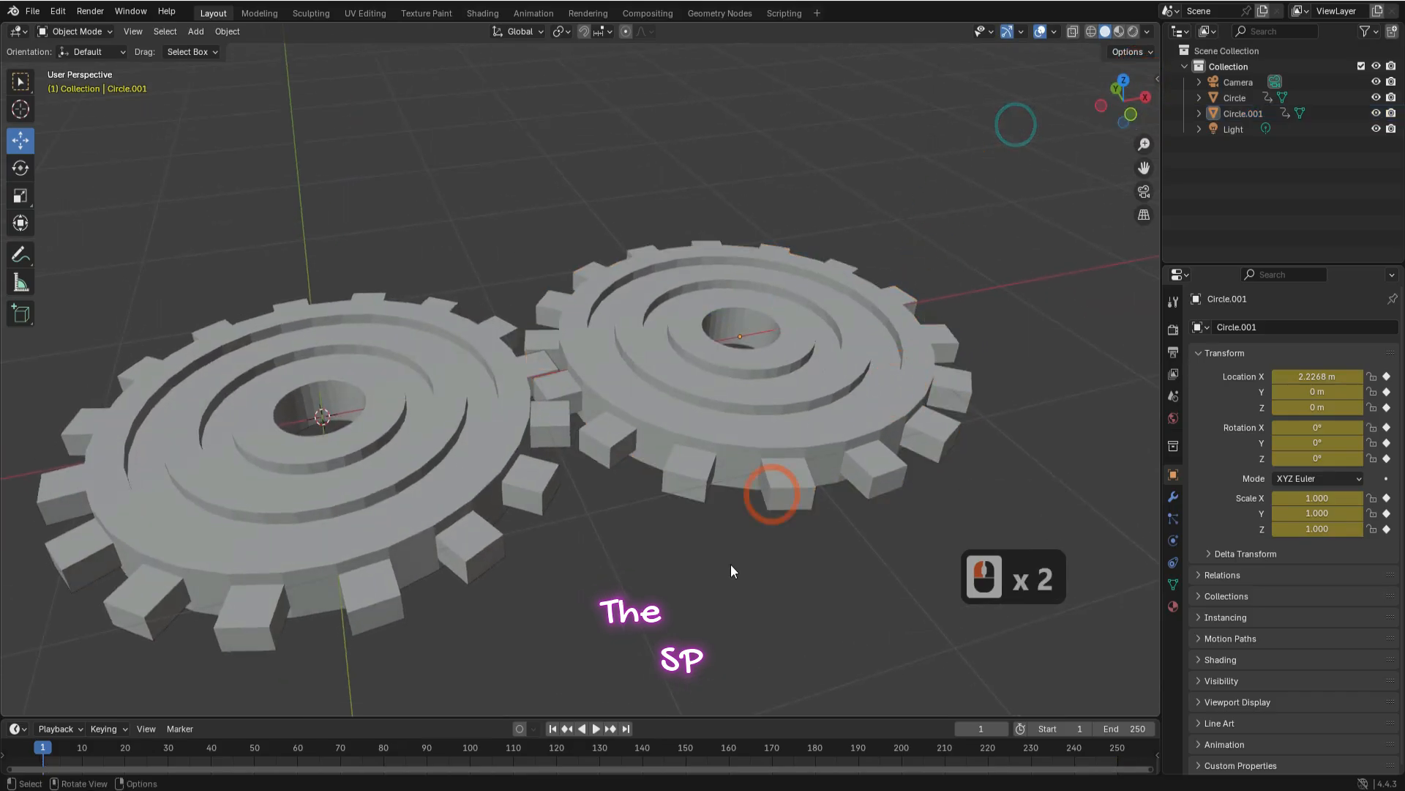
pyautogui.click(598, 728)
pyautogui.click(696, 652)
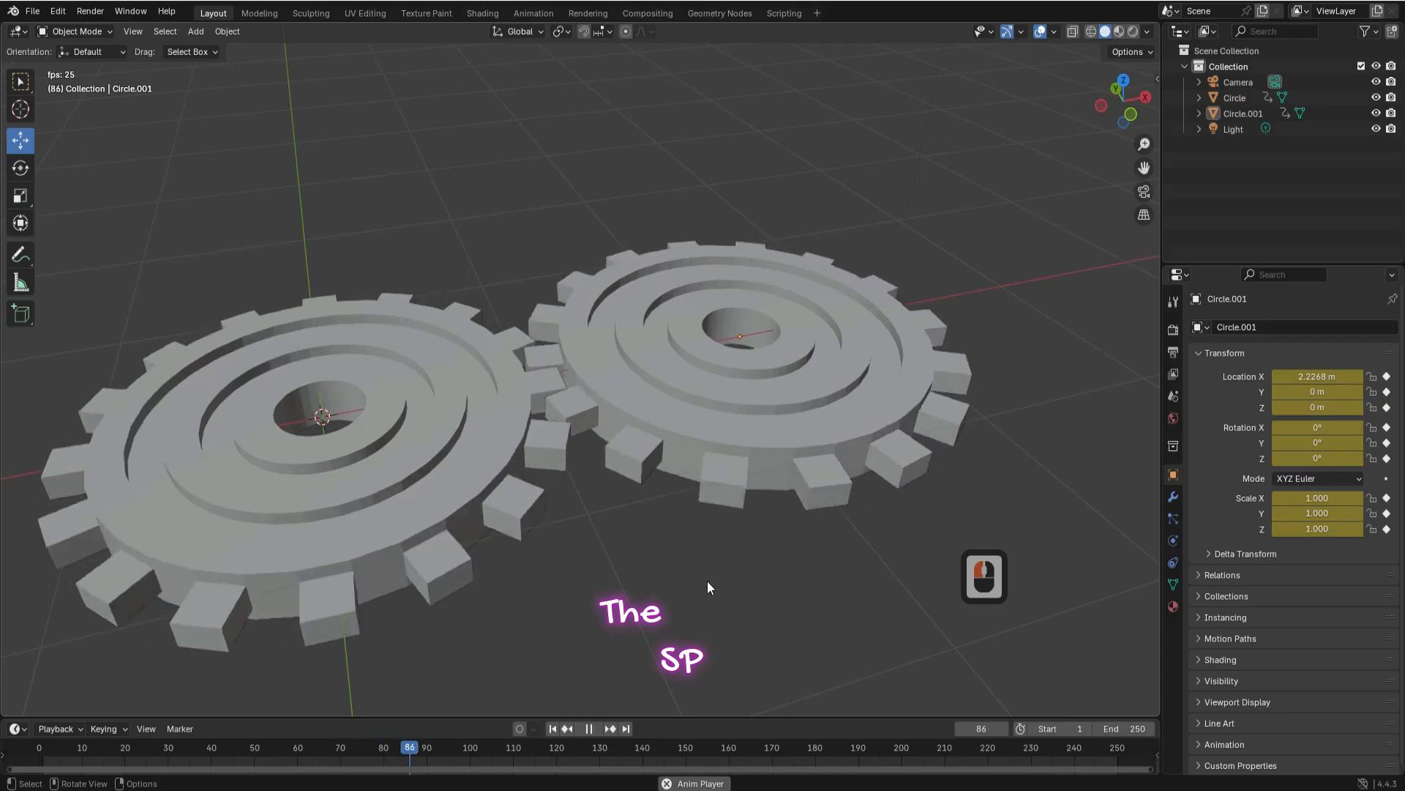
pyautogui.scroll(-1, 707, 587)
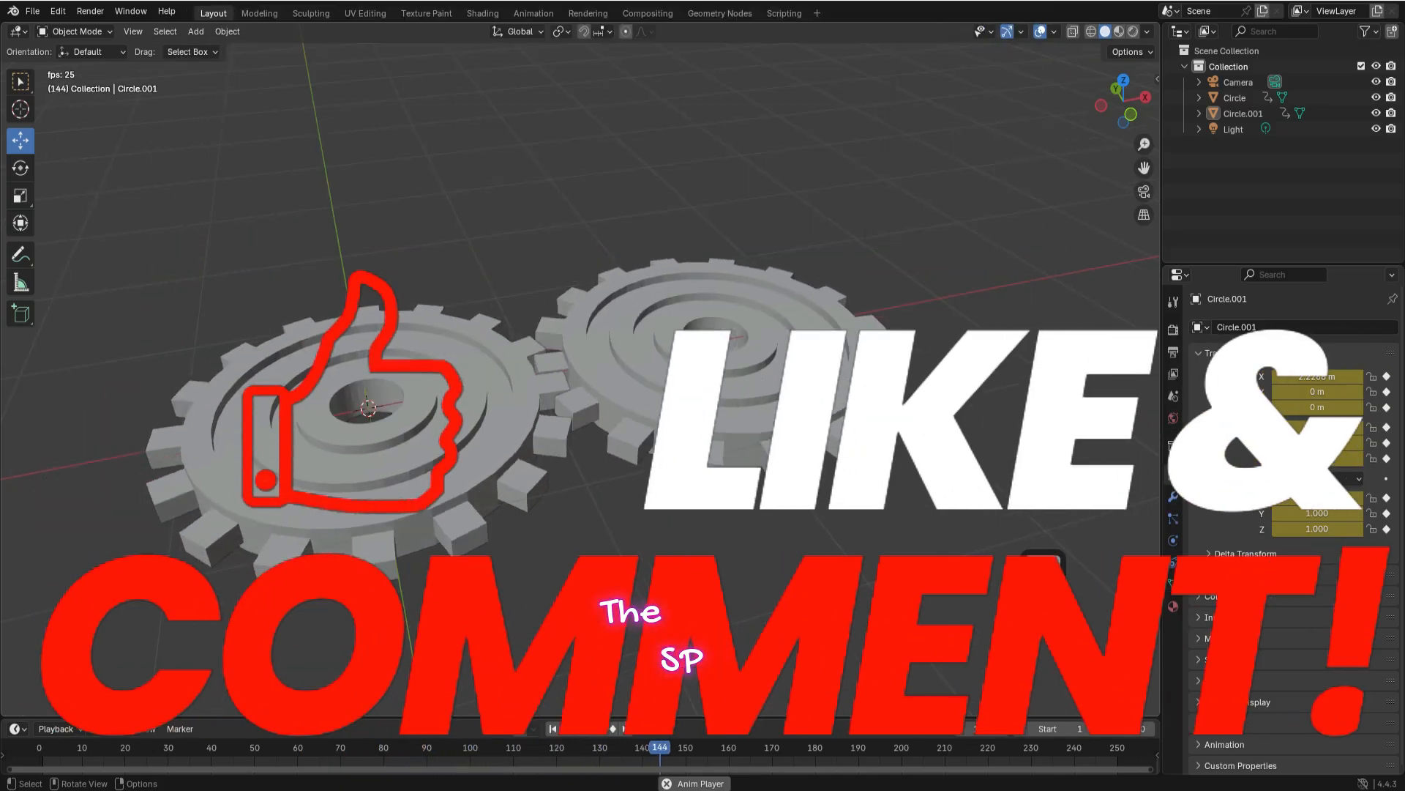
pyautogui.scroll(-1, 708, 582)
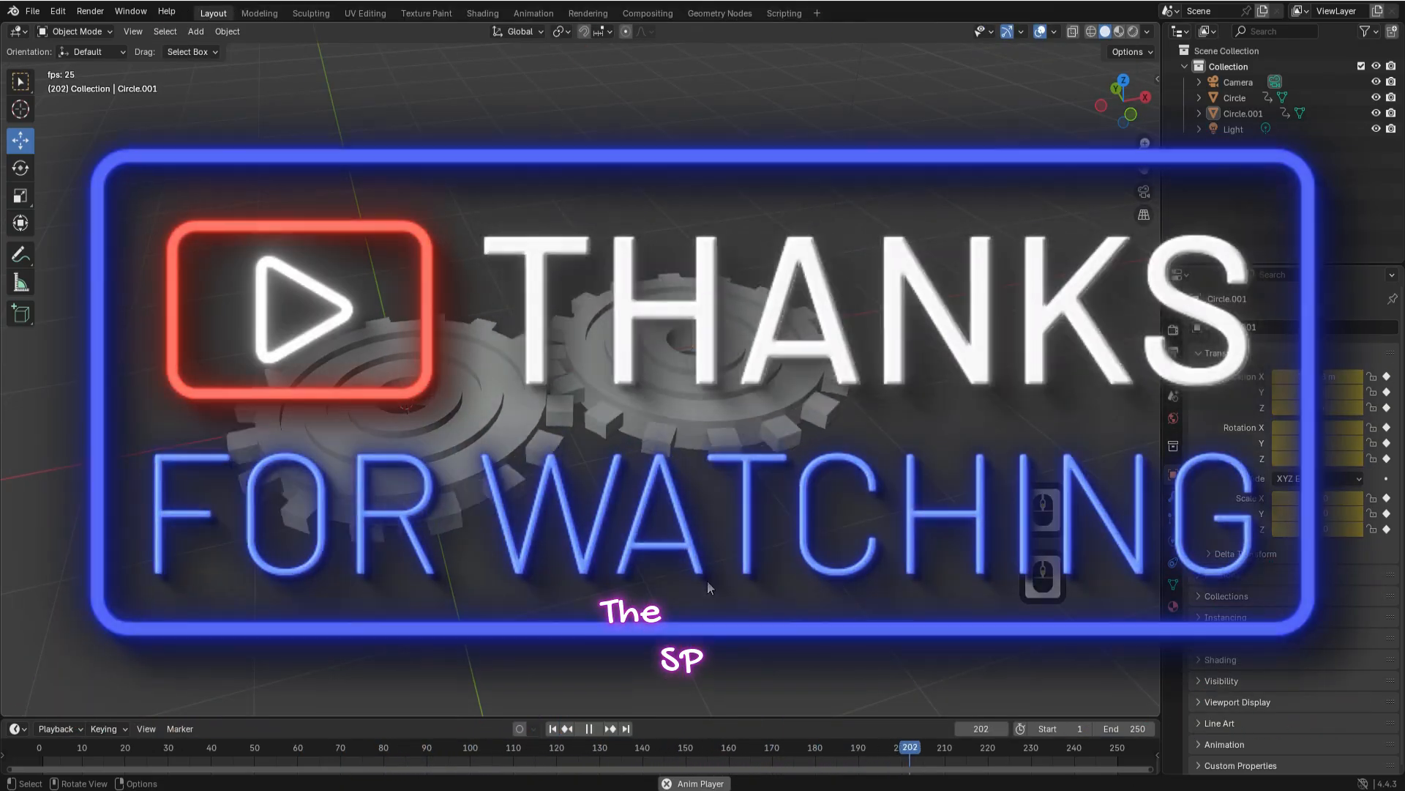